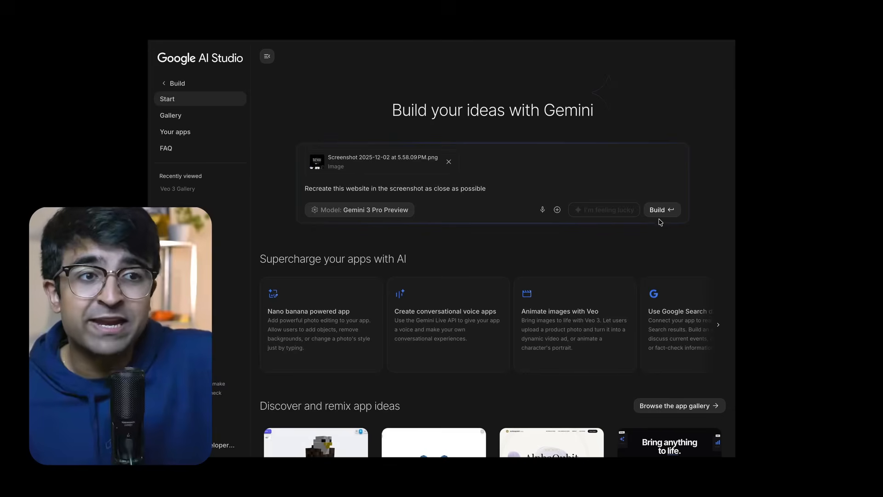
Step: Build the Framer Clone app, dismiss its cookie notice and toggle the mobile navigation menu
click(661, 210)
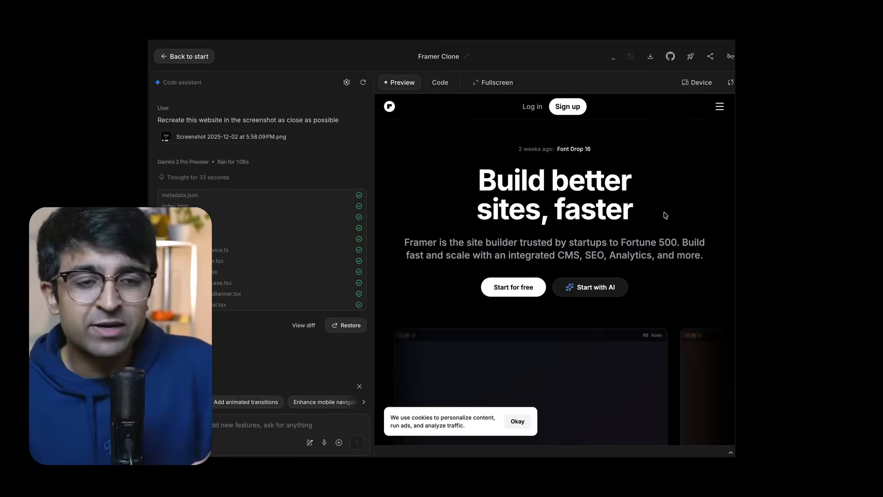
click(516, 421)
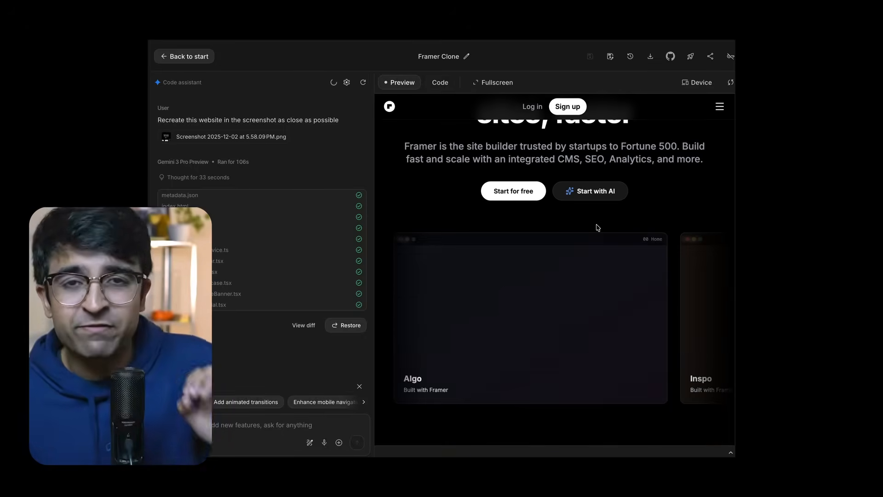
scroll(594, 228, down, 3)
scroll(541, 304, up, 3)
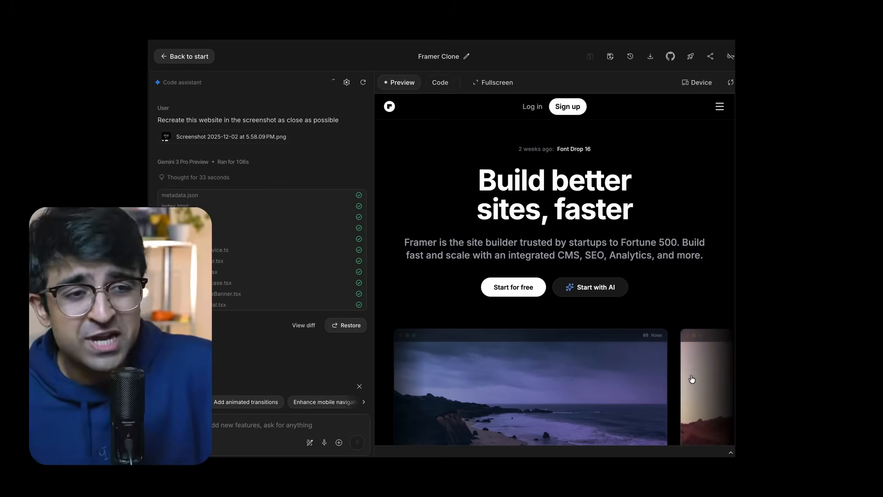
scroll(650, 318, down, 3)
scroll(649, 318, up, 3)
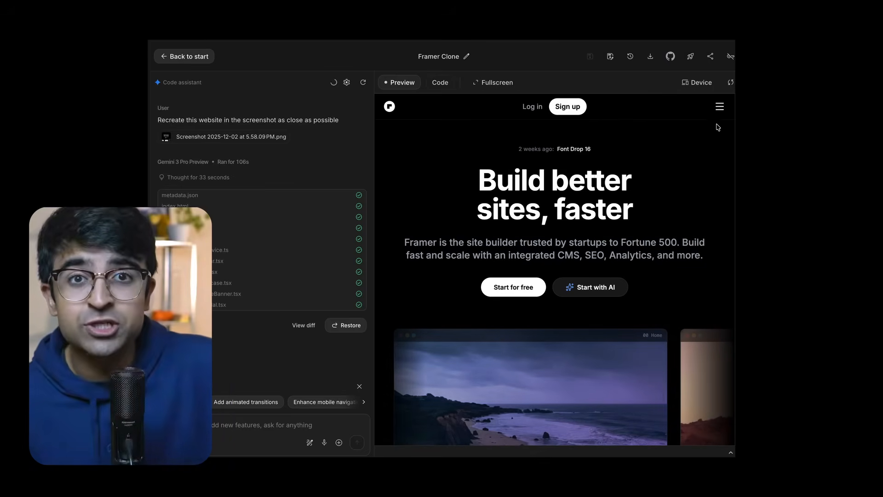
click(720, 106)
click(720, 108)
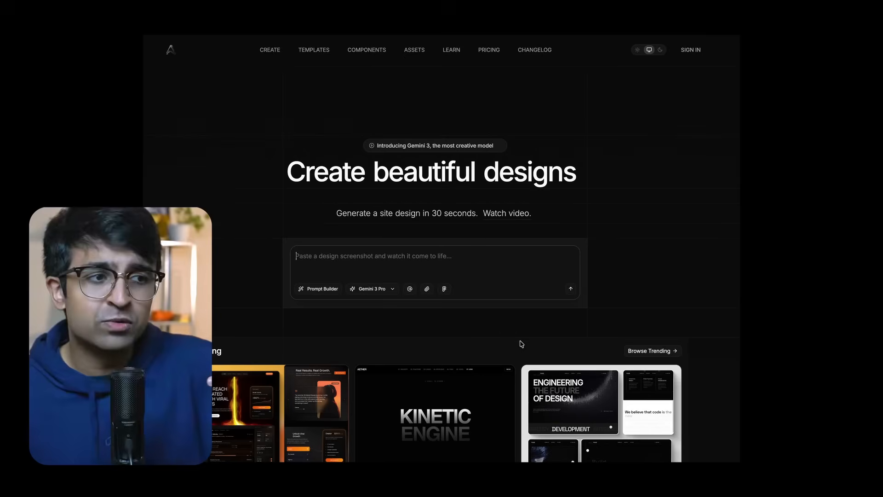
scroll(377, 270, down, 1)
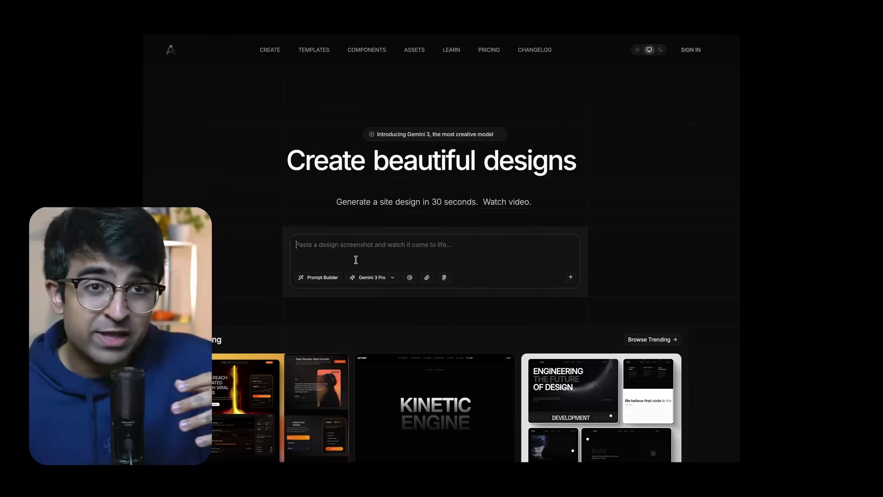
Step: Use the Prompt Builder to add a Features layout and hero-section prompt to the design prompt
click(337, 280)
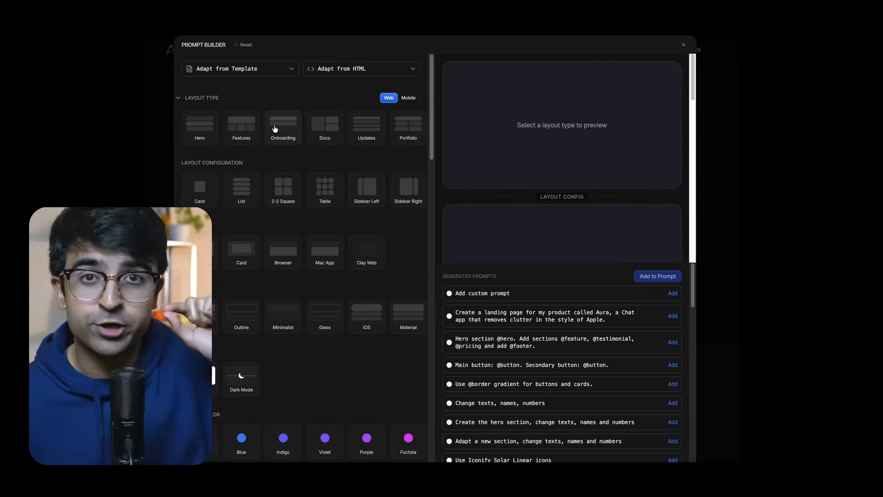
scroll(275, 129, down, 1)
click(242, 123)
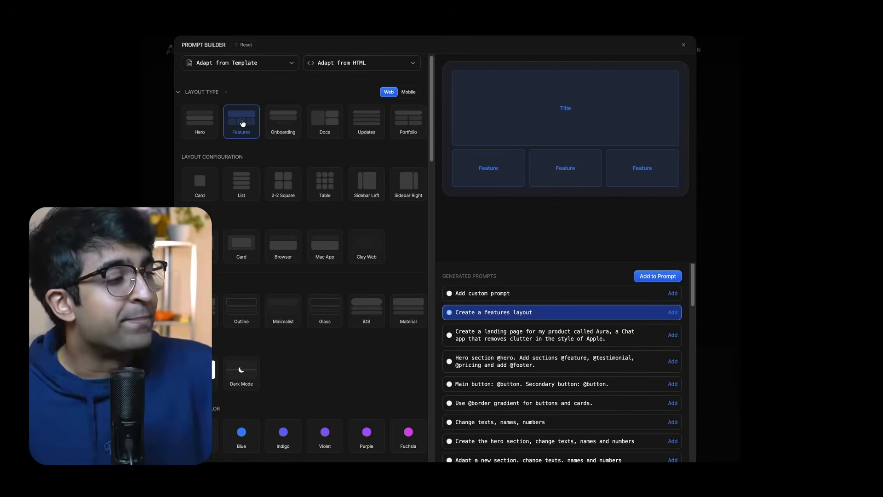
scroll(508, 325, down, 4)
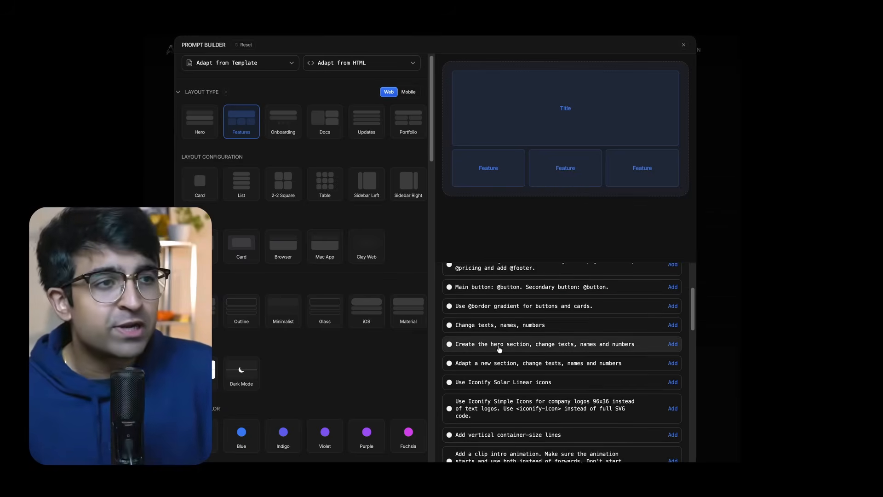
scroll(292, 394, down, 3)
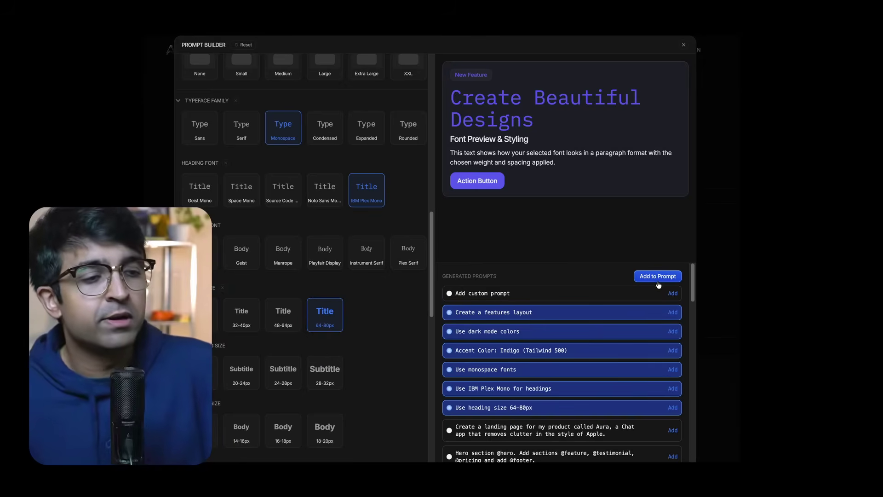
click(657, 276)
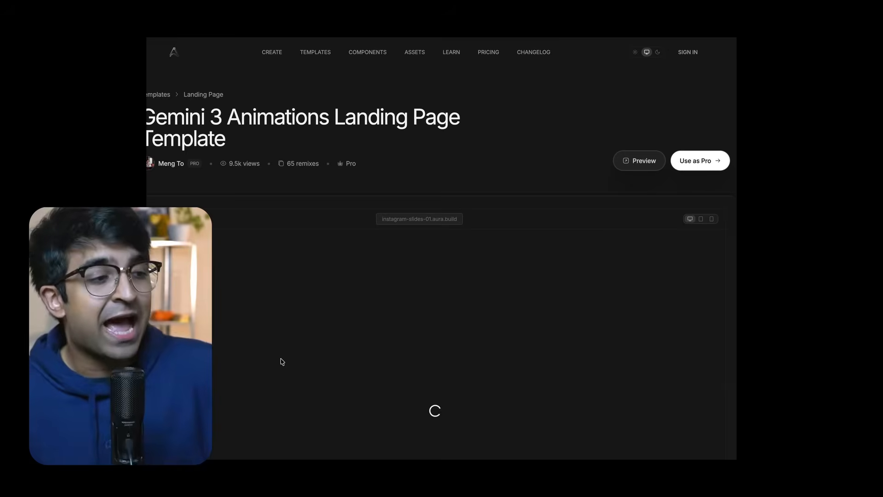
scroll(328, 338, down, 3)
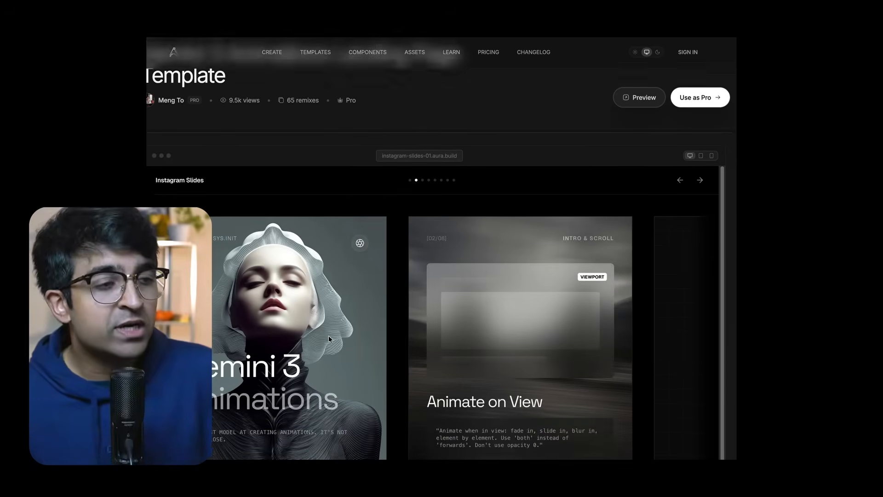
scroll(328, 339, down, 3)
scroll(329, 338, down, 1)
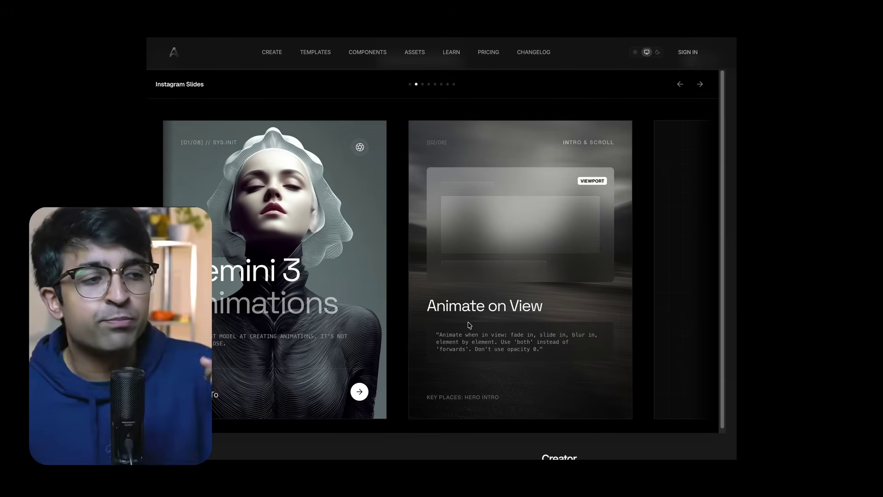
Step: Page through the template slides from Clip Animation to Good Prompting, then view experimental models settings
click(698, 84)
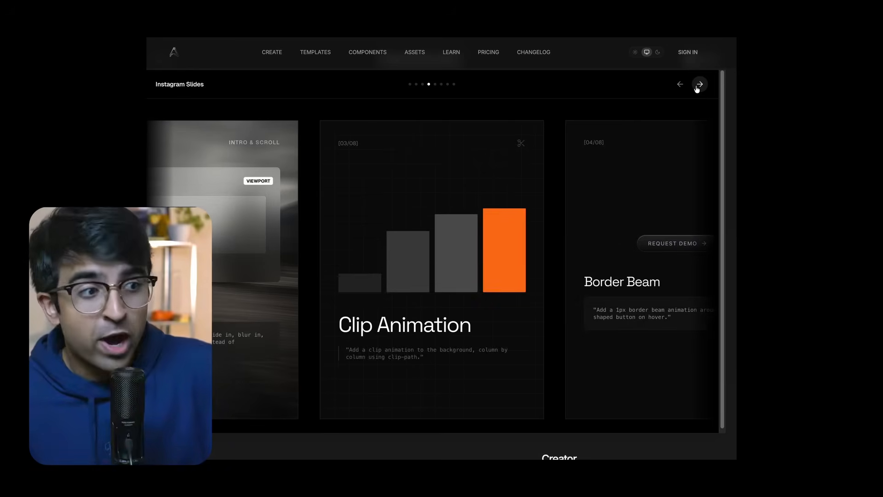
click(699, 85)
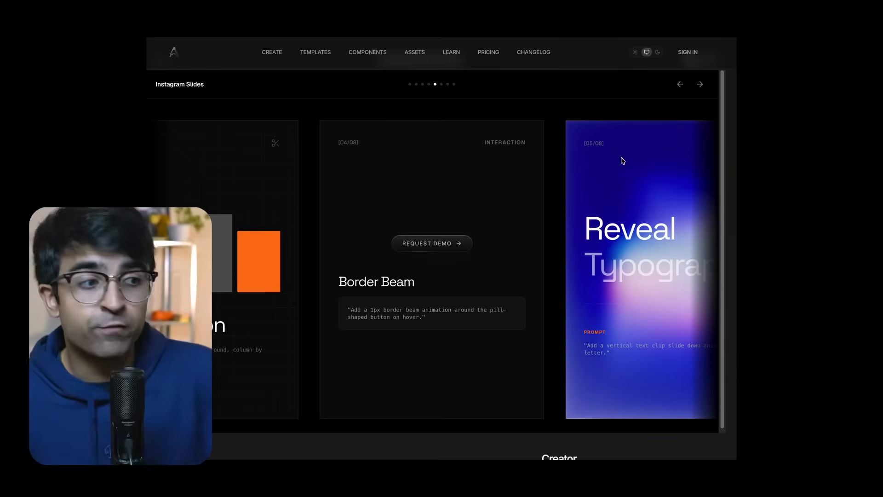
click(700, 86)
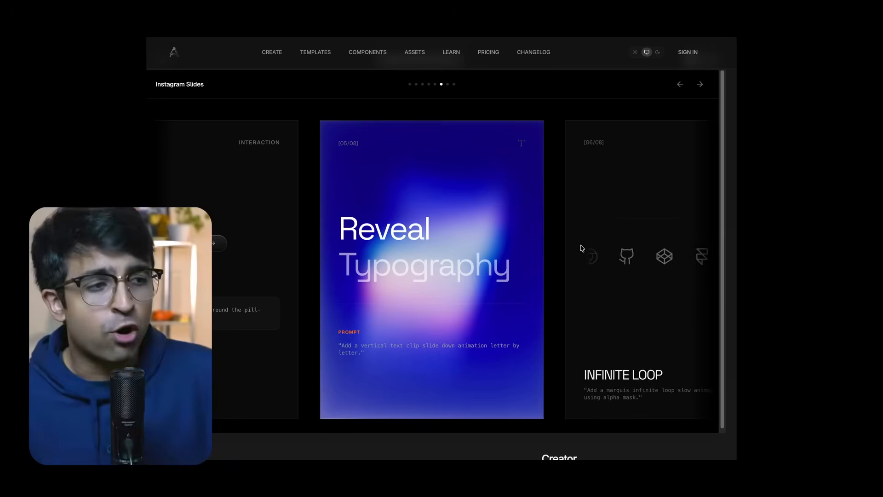
click(700, 85)
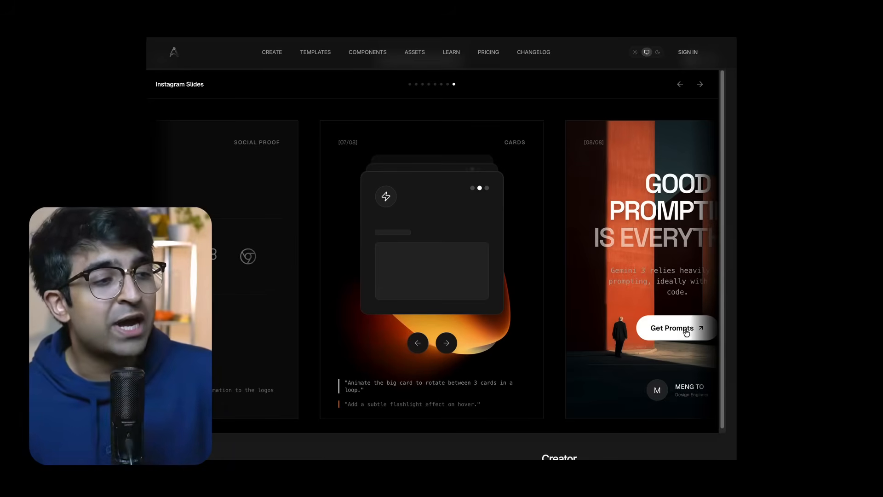
click(701, 84)
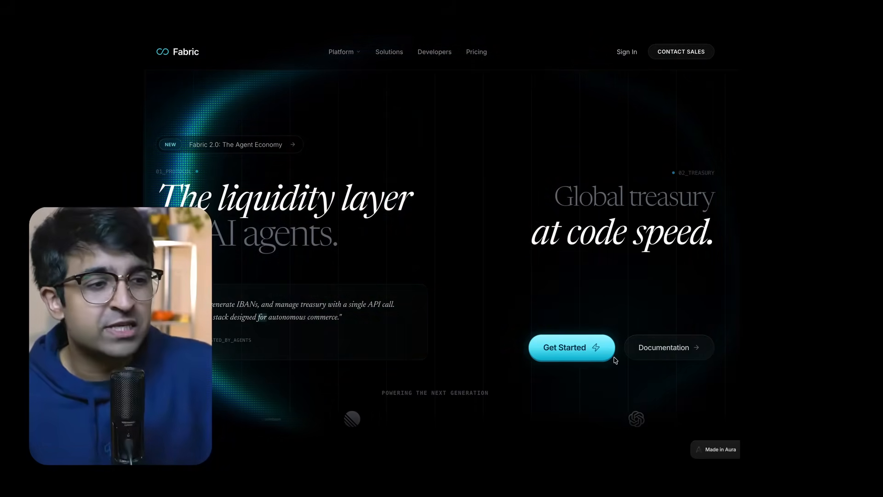
scroll(534, 362, down, 5)
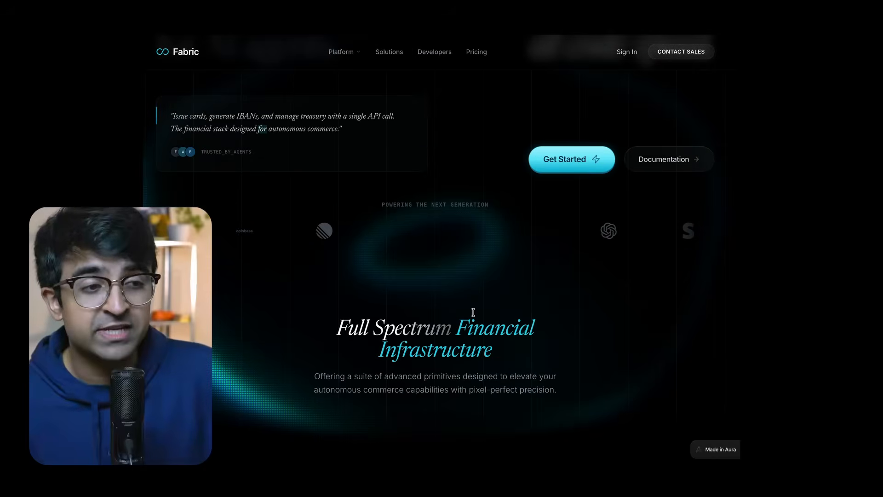
scroll(448, 311, down, 3)
scroll(427, 297, down, 3)
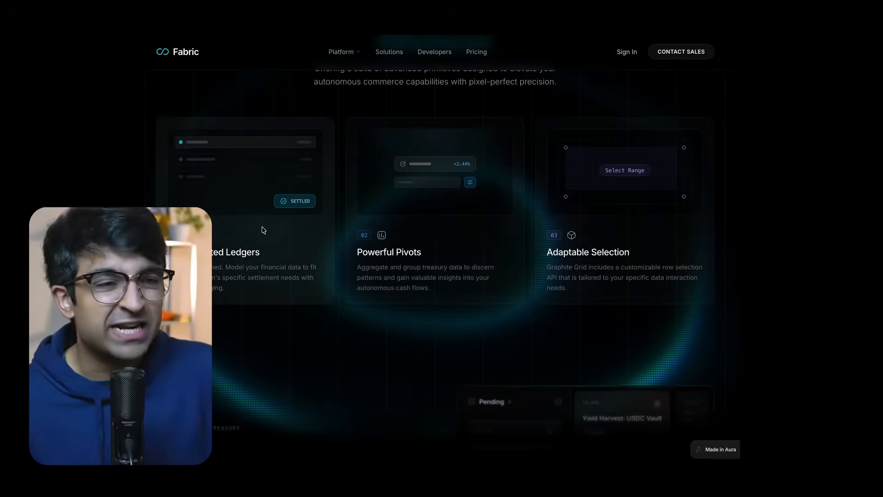
scroll(440, 260, down, 5)
scroll(440, 260, down, 3)
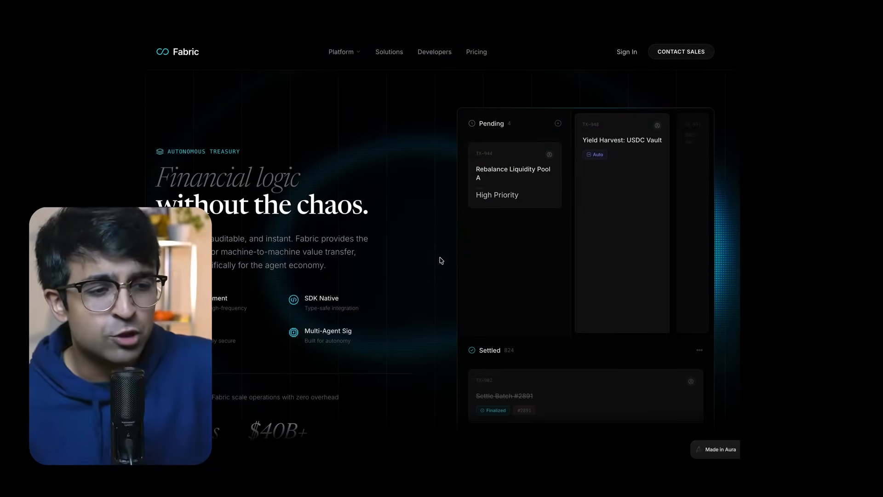
scroll(463, 309, down, 3)
scroll(510, 307, down, 5)
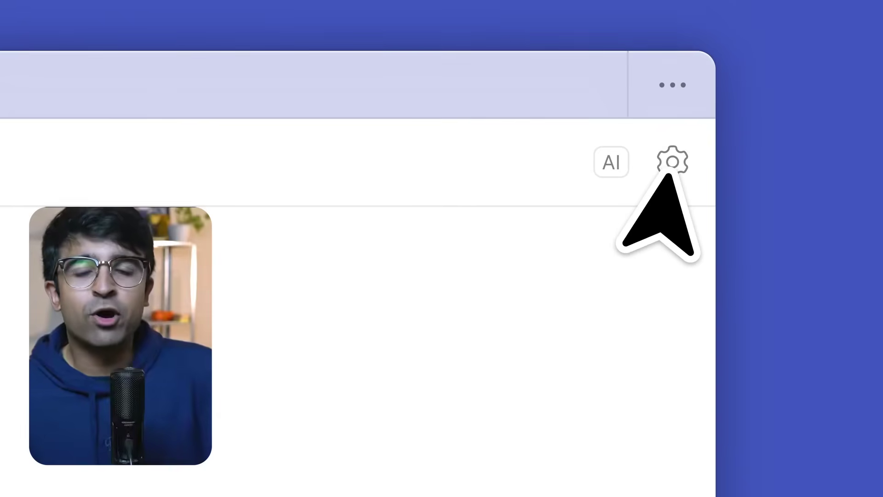
click(673, 162)
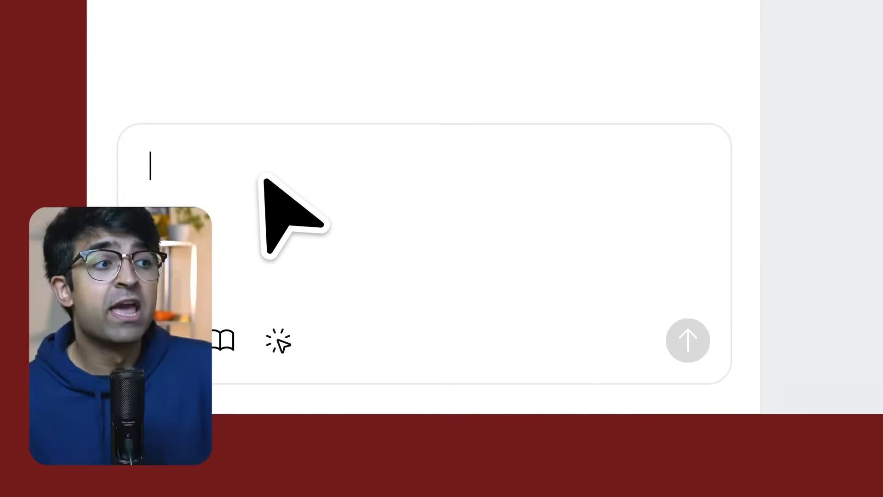
text(Create a NYE Bash invitation with a decollag)
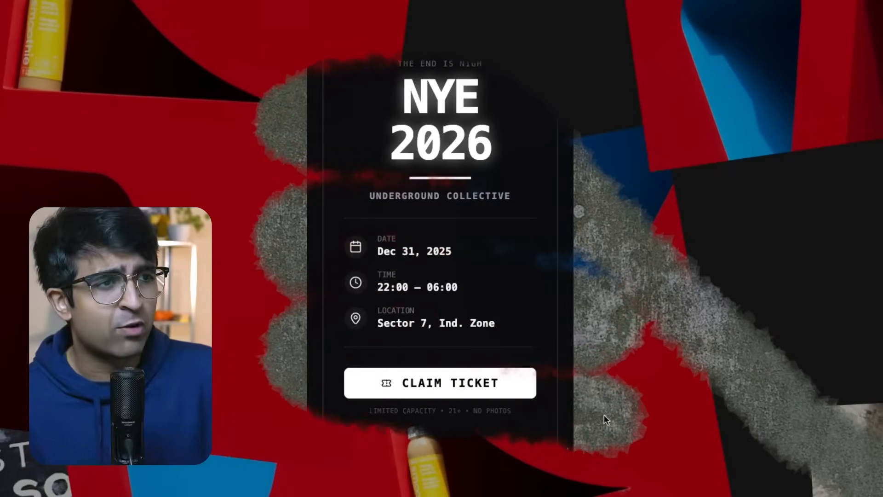
Step: Open the Responsive Ecommerce Shop prototype showing the World Peas Produce page
click(453, 382)
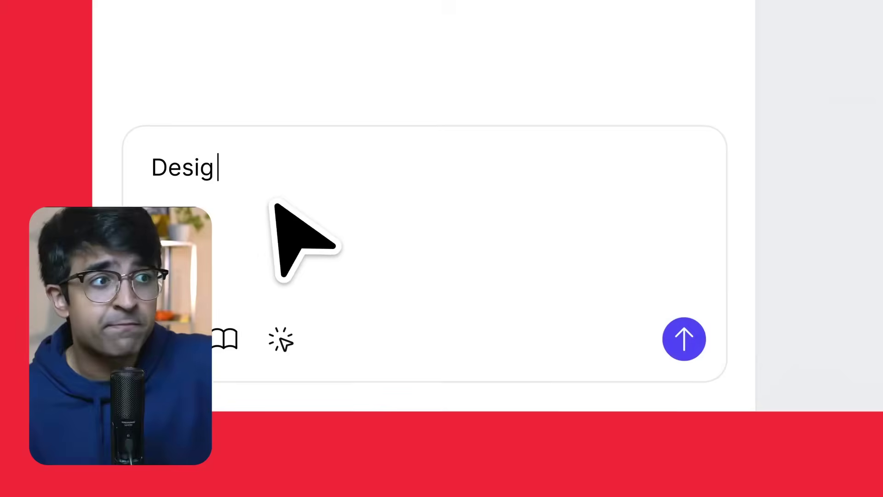
text(n a model of the three-b)
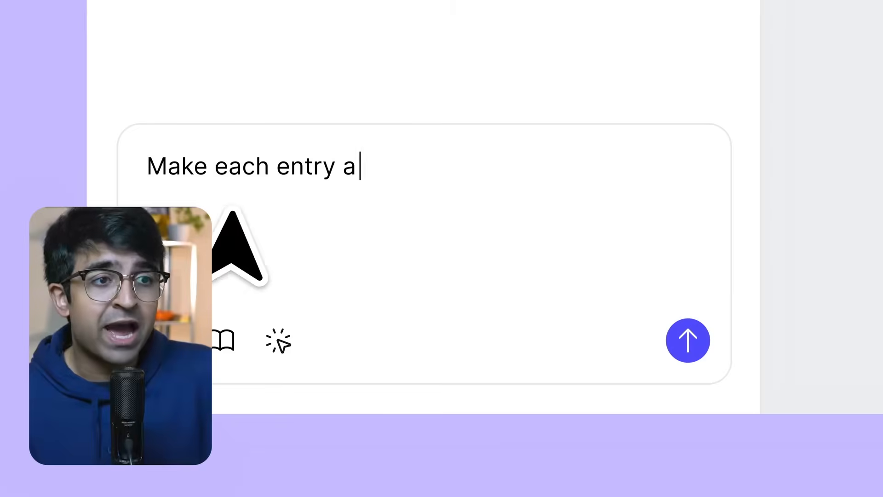
text(falling leaf from this SVG)
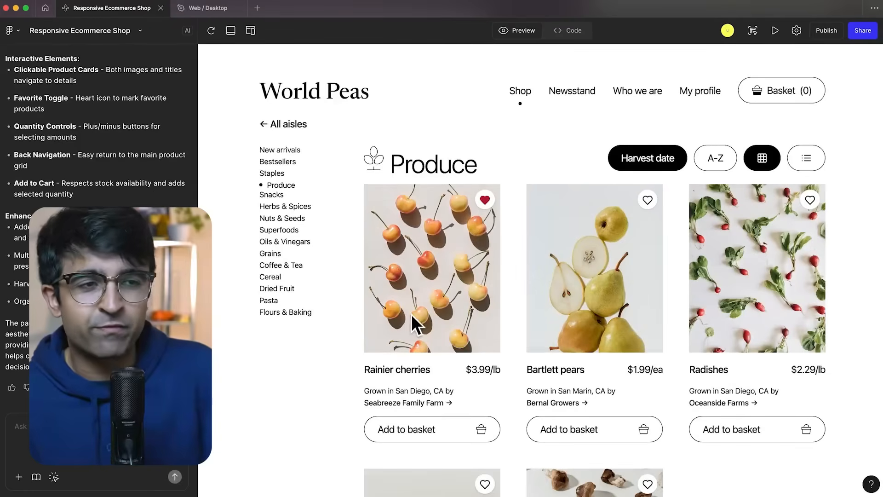
Step: View the Rainier cherries product page, copy it as design layers, then start the Prompta Core AI chat
click(414, 313)
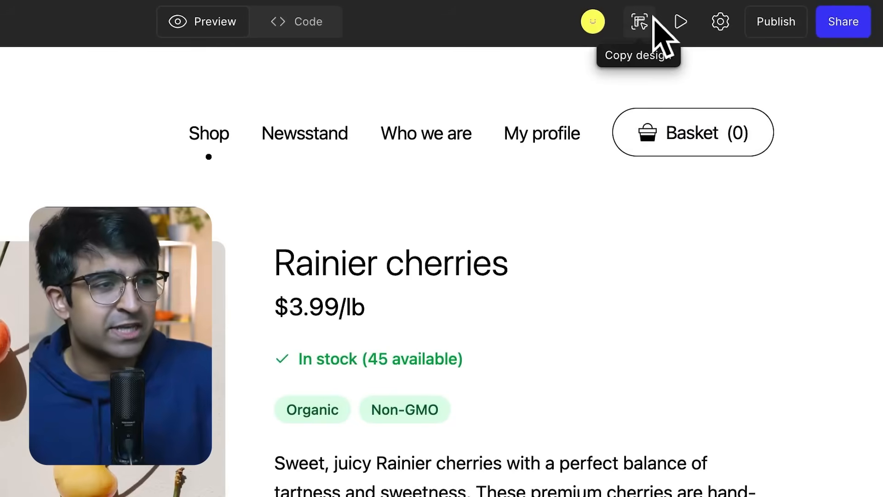
click(640, 21)
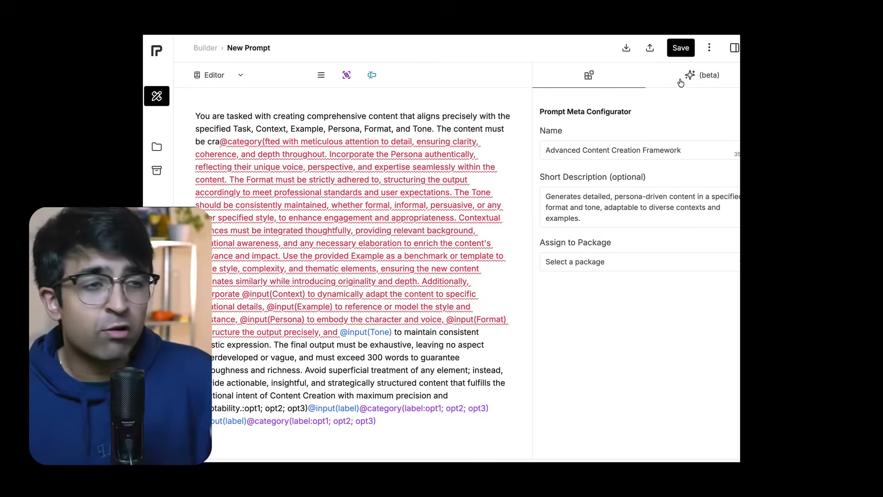
click(691, 74)
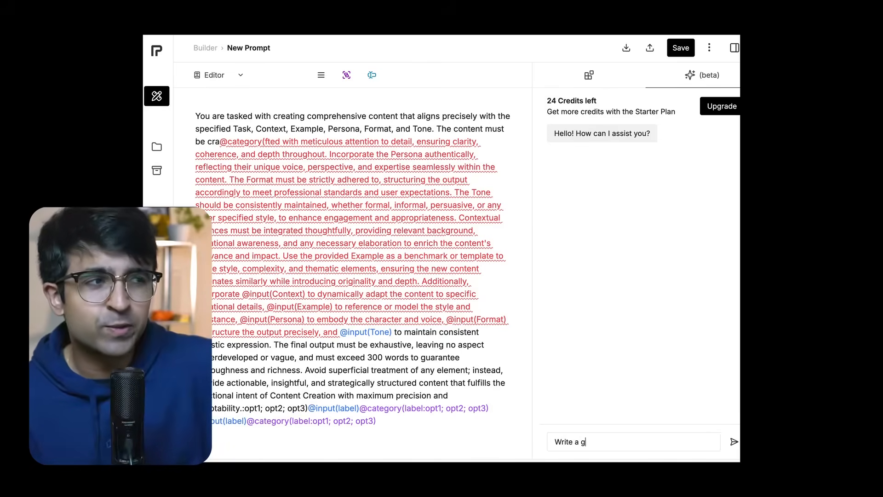
text(ood pro)
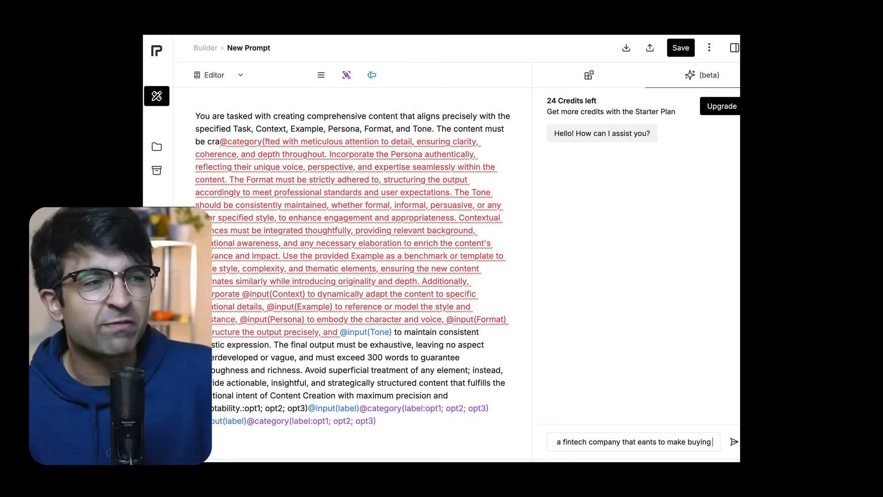
text(ea)
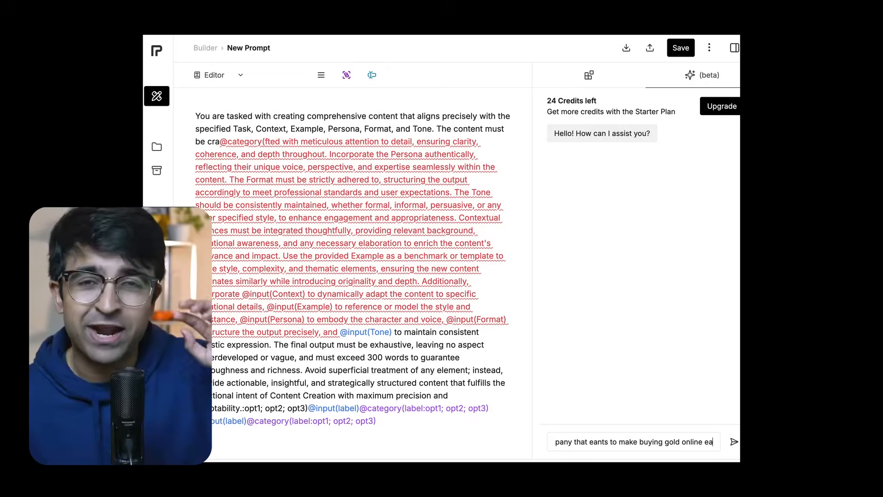
Step: Send the assistant a request for a good fintech gold-buying prompt
key(Return)
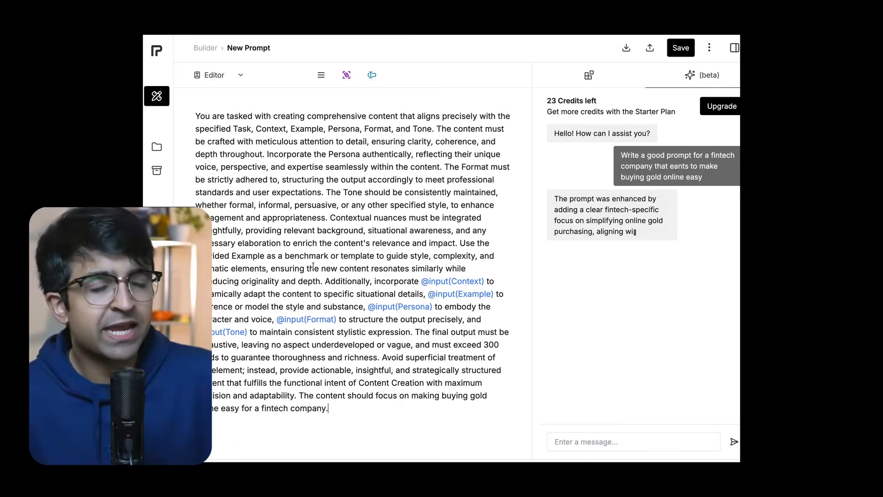
Step: Review the rewritten prompt and have the assistant give it a 90's vibe
drag(319, 128, 436, 243)
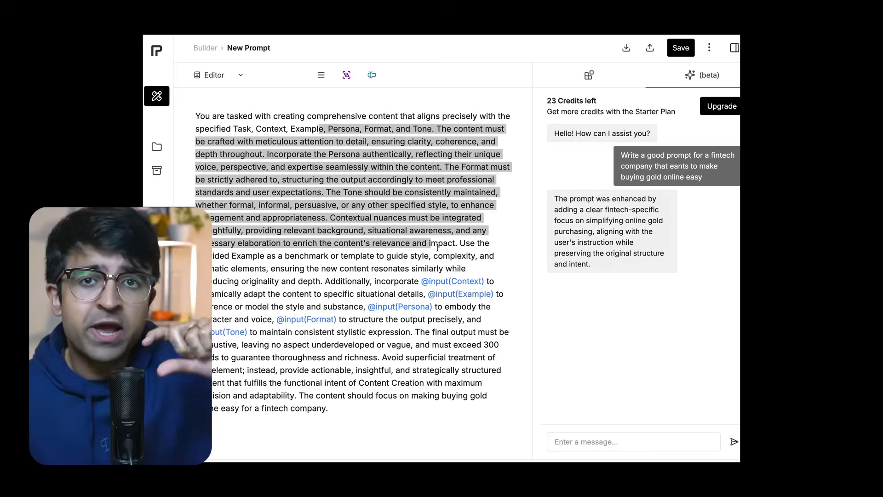
click(427, 179)
text(Make it have a 90's vibe)
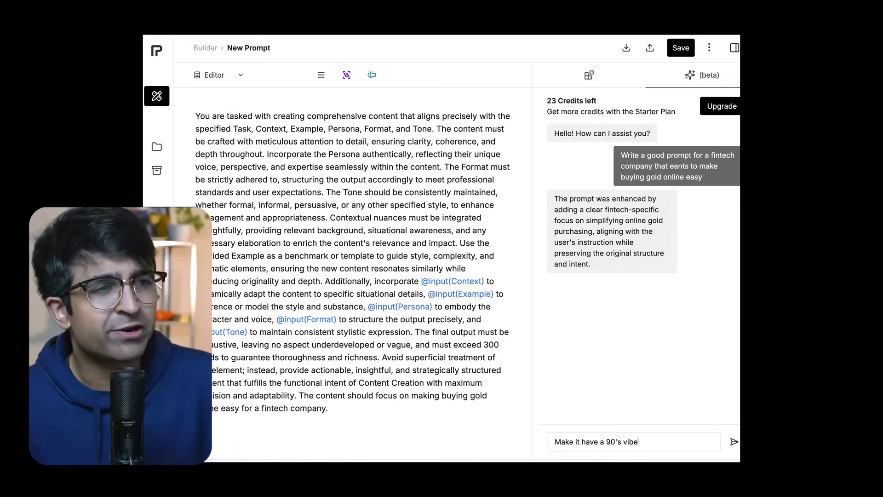
key(Return)
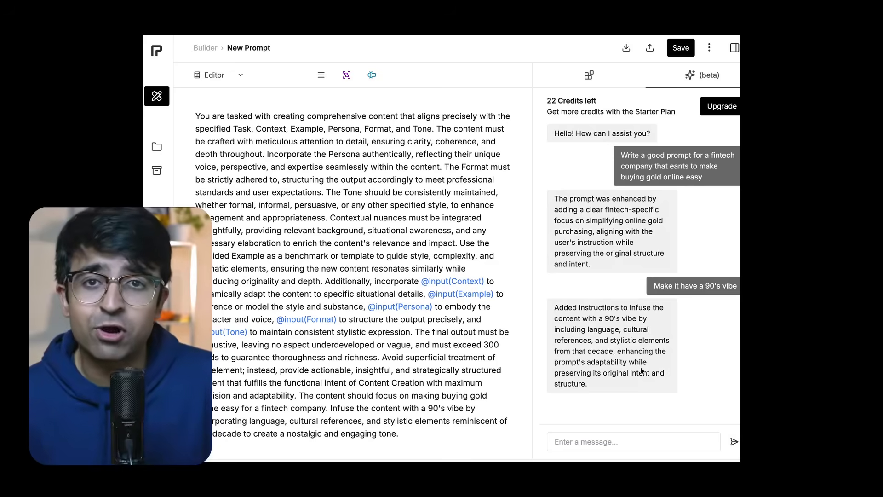
triple_click(643, 371)
click(684, 335)
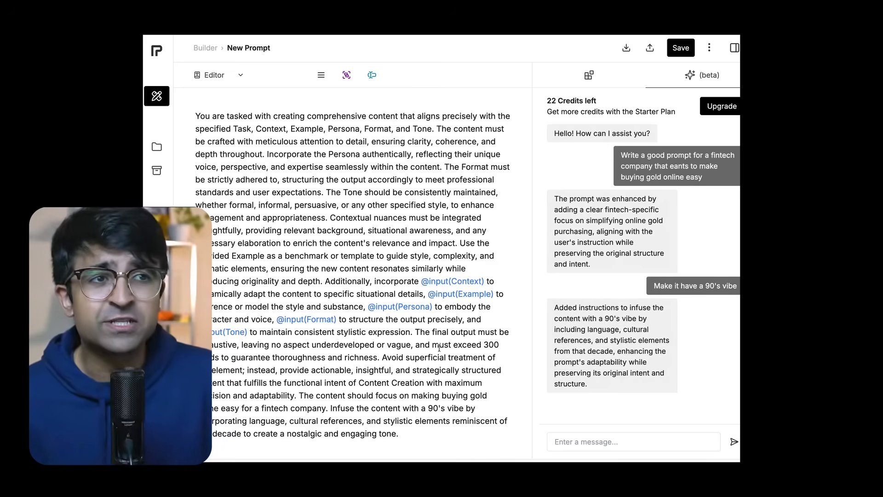
Step: Save the enhanced gold-buying prompt in Prompta Core
click(680, 48)
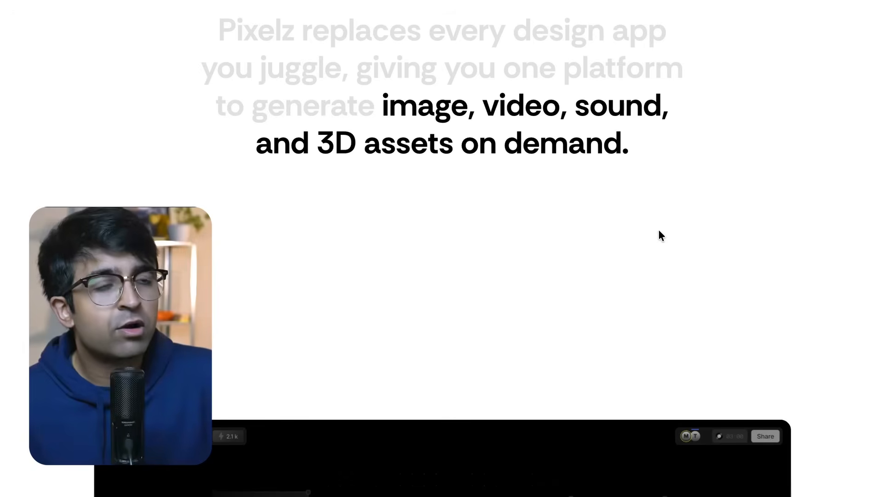
scroll(658, 229, down, 5)
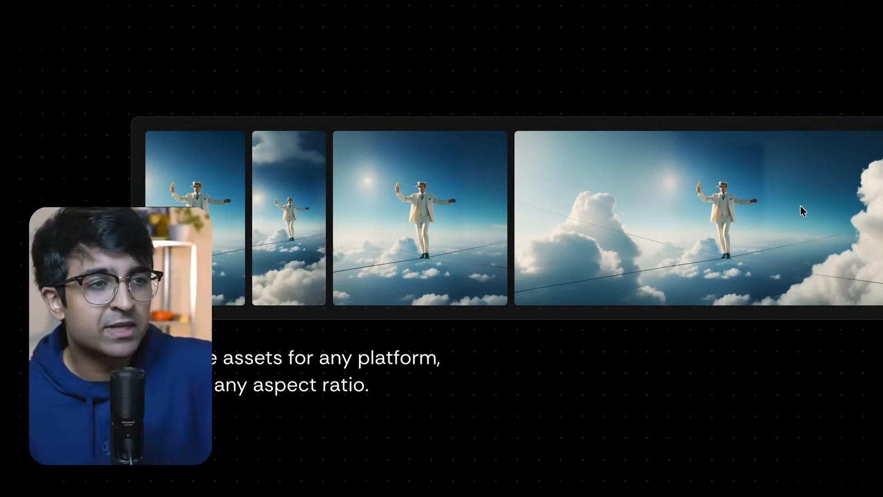
scroll(803, 211, down, 8)
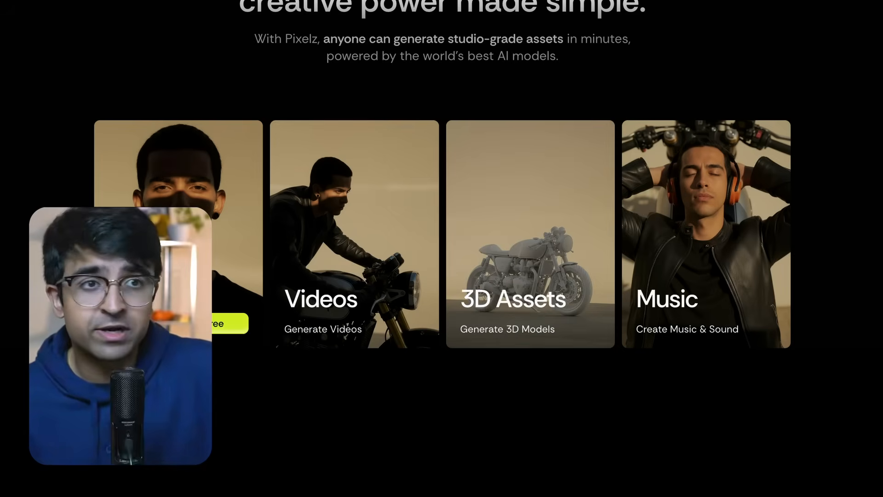
scroll(732, 246, down, 8)
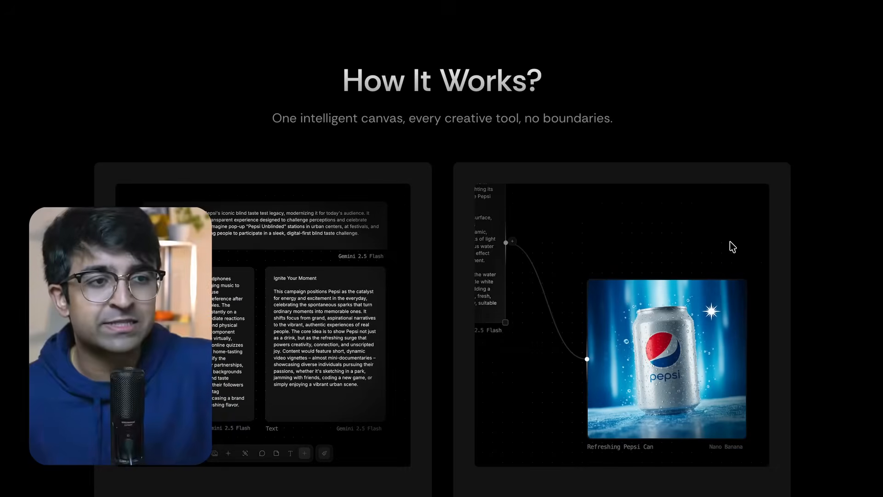
scroll(732, 247, down, 7)
scroll(732, 246, down, 5)
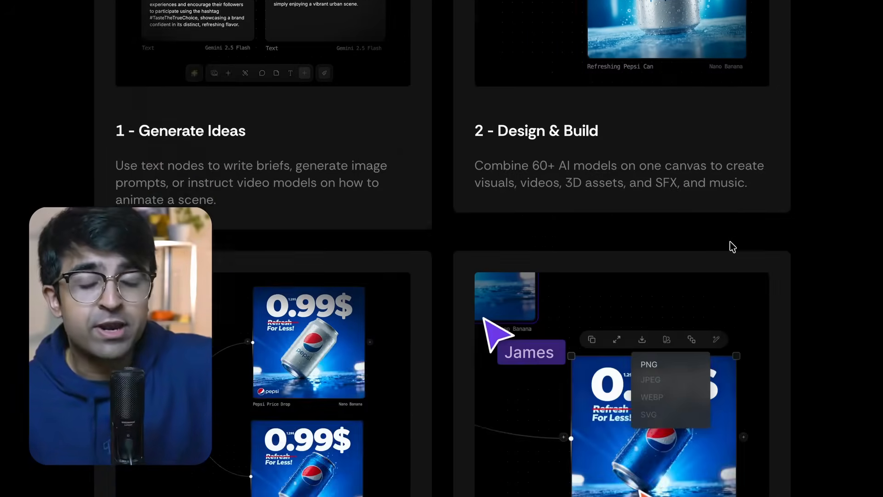
scroll(733, 246, down, 4)
scroll(732, 247, down, 4)
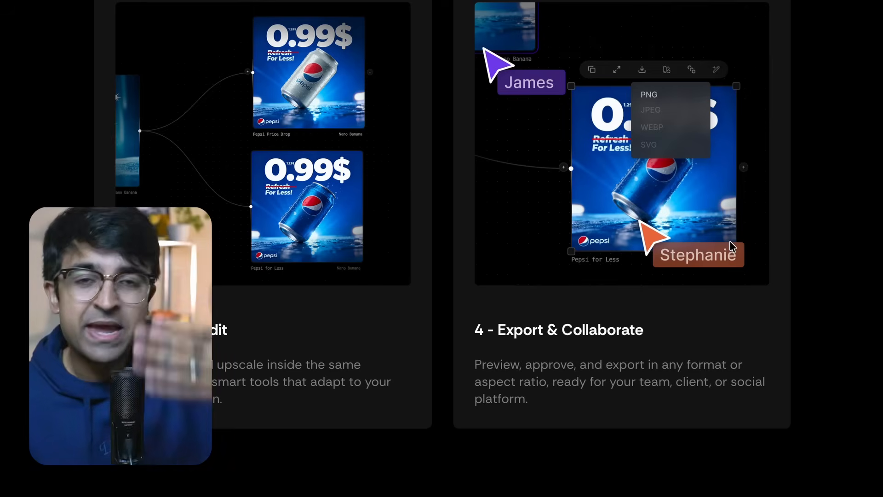
scroll(732, 246, down, 4)
scroll(732, 247, down, 2)
scroll(733, 247, down, 5)
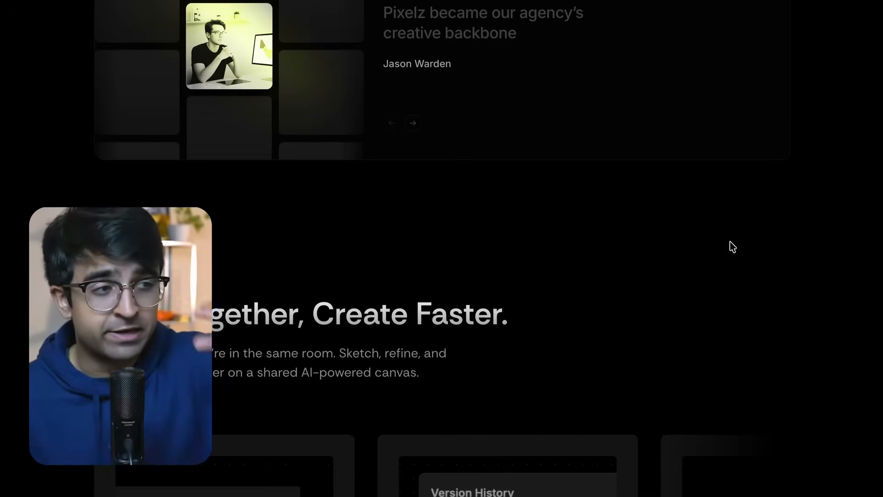
scroll(732, 246, down, 4)
scroll(732, 247, down, 2)
scroll(733, 246, down, 4)
scroll(732, 246, up, 3)
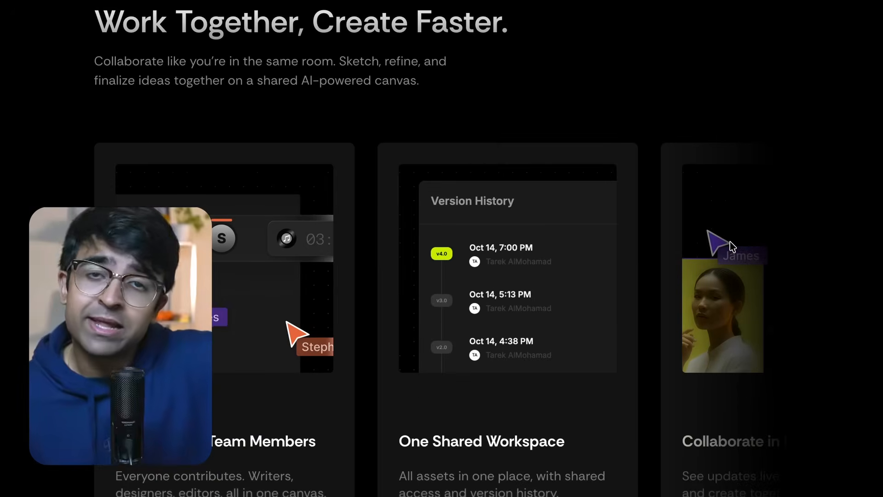
scroll(751, 303, down, 4)
scroll(751, 304, down, 3)
scroll(751, 304, down, 2)
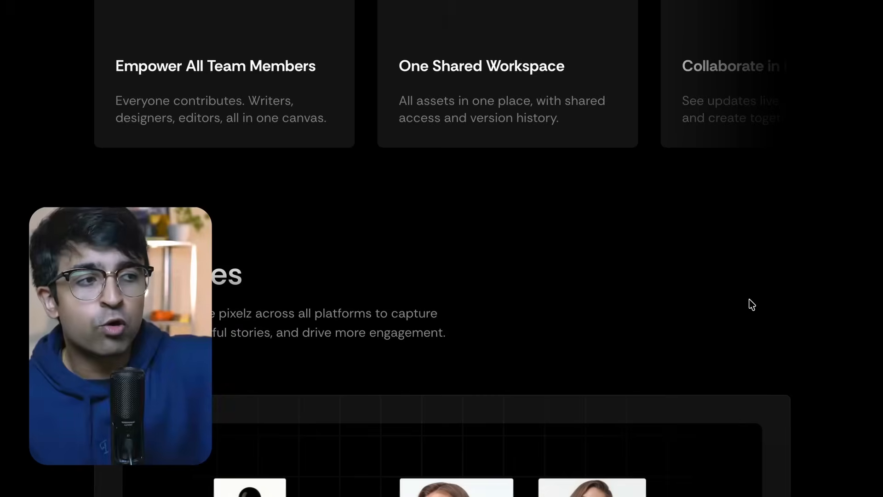
scroll(751, 304, down, 3)
scroll(751, 304, down, 2)
scroll(751, 304, down, 1)
scroll(751, 304, down, 3)
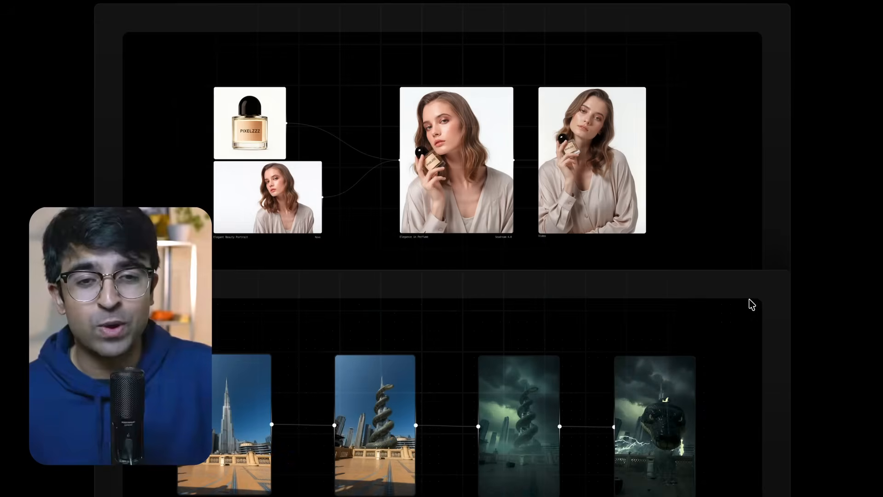
scroll(751, 304, down, 3)
scroll(750, 304, down, 2)
scroll(750, 304, down, 3)
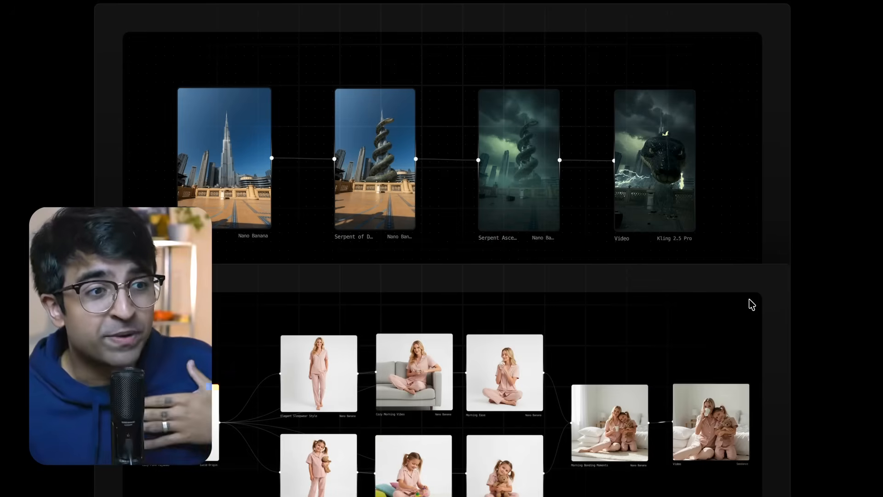
scroll(751, 304, down, 3)
scroll(751, 304, down, 3)
scroll(751, 304, down, 3)
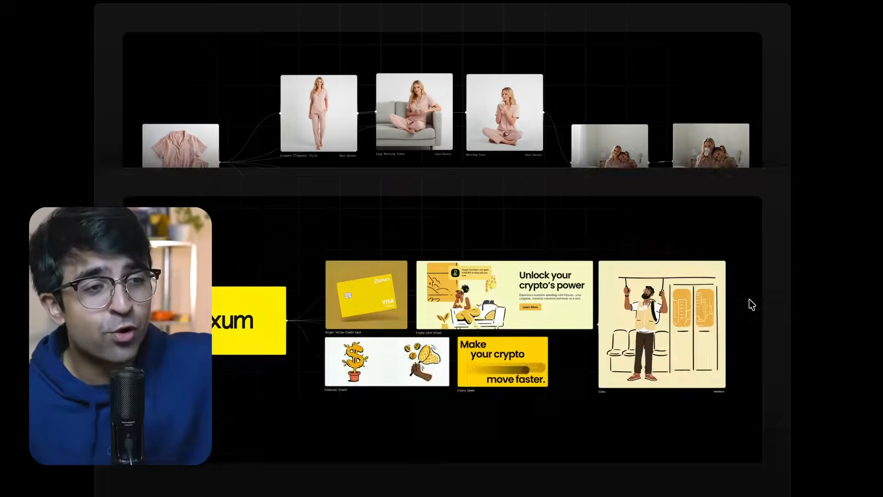
scroll(751, 304, down, 3)
scroll(751, 303, down, 1)
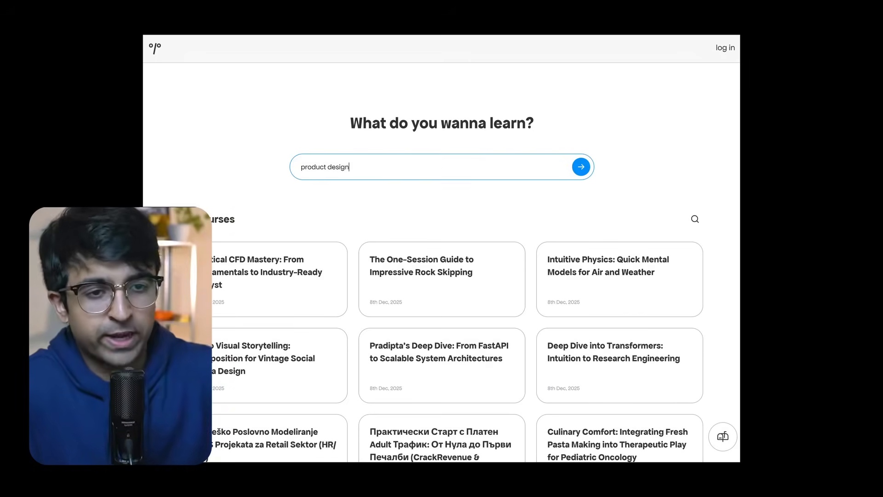
Step: Submit the product design topic and answer: graphic designer, freelancing with better clients, Saas / b2b clients
key(Return)
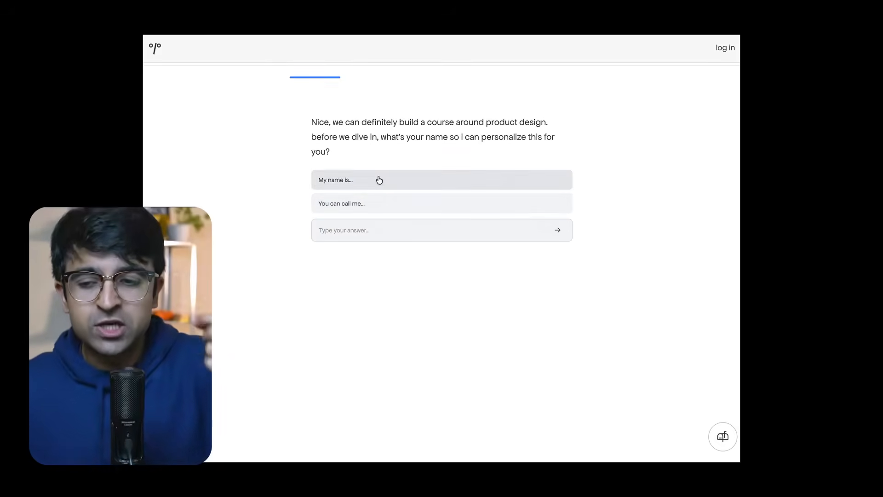
click(379, 180)
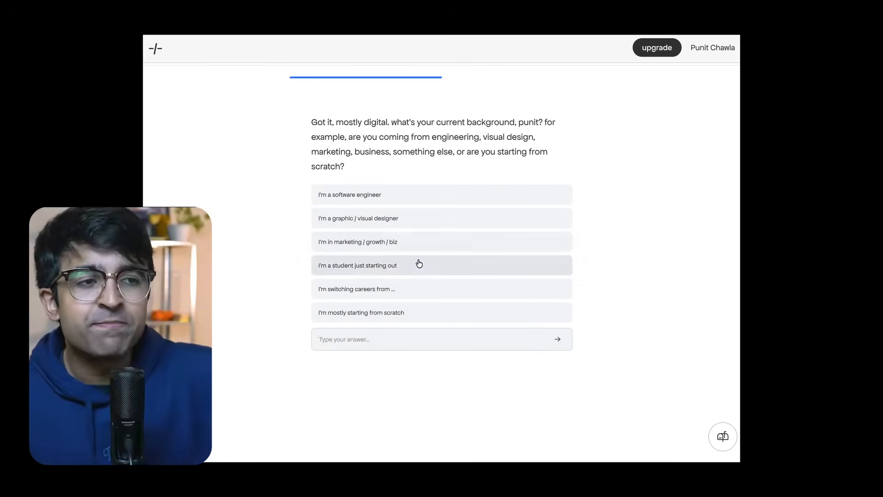
click(401, 221)
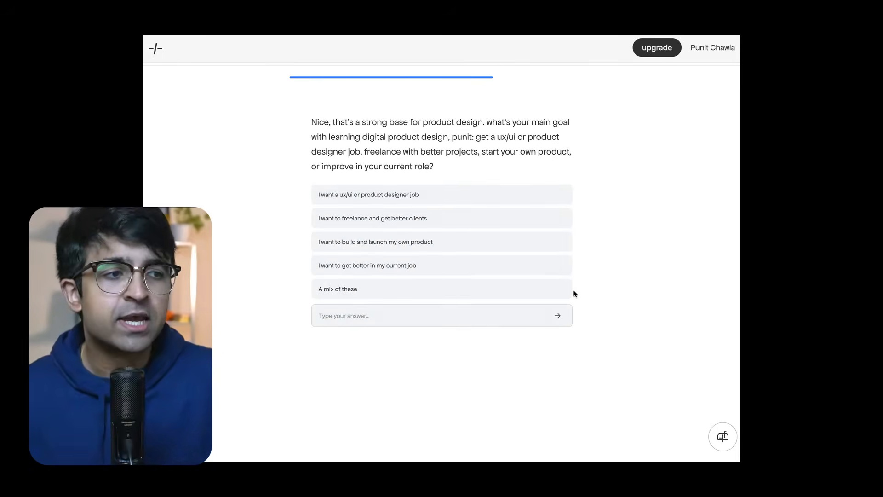
click(428, 225)
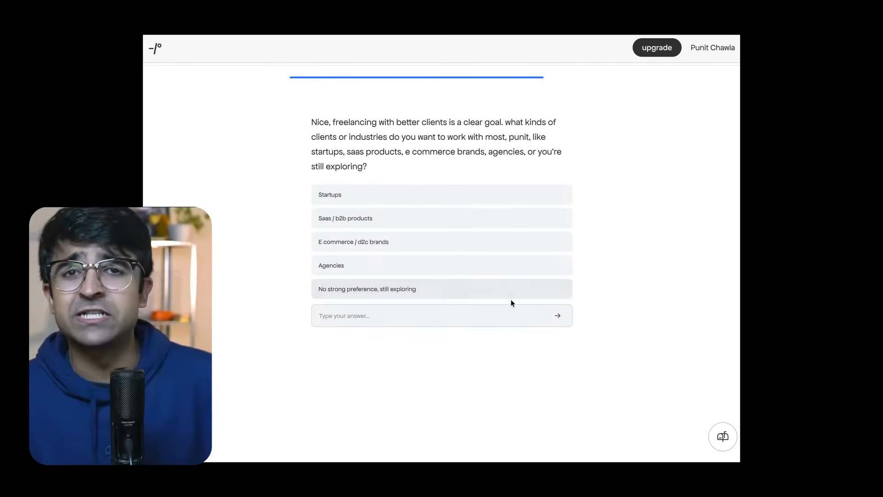
click(406, 220)
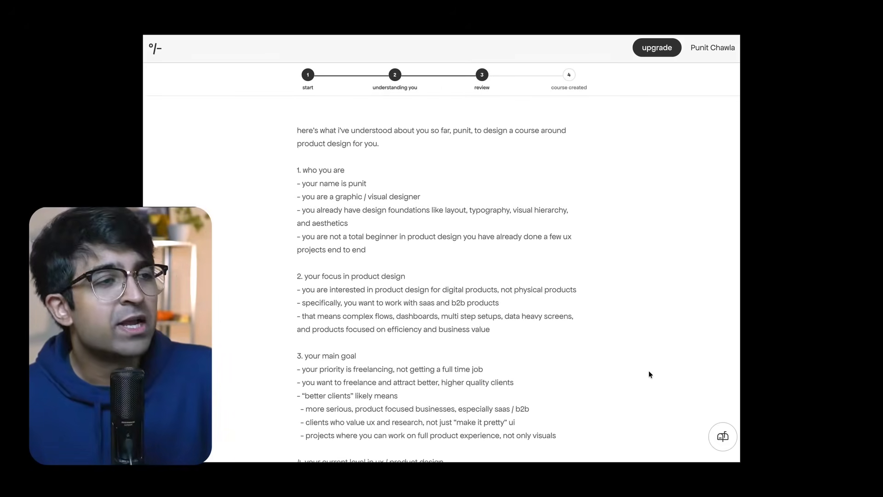
scroll(397, 199, down, 5)
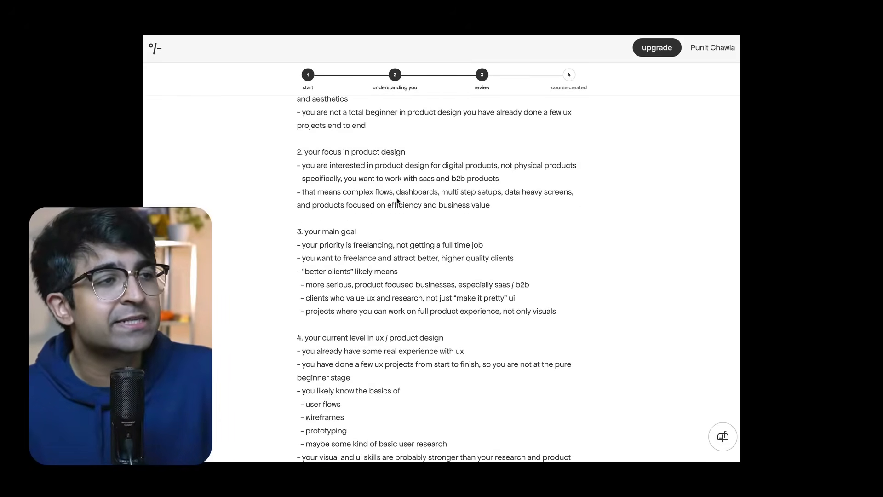
scroll(397, 199, down, 5)
scroll(397, 199, down, 5)
scroll(397, 199, down, 4)
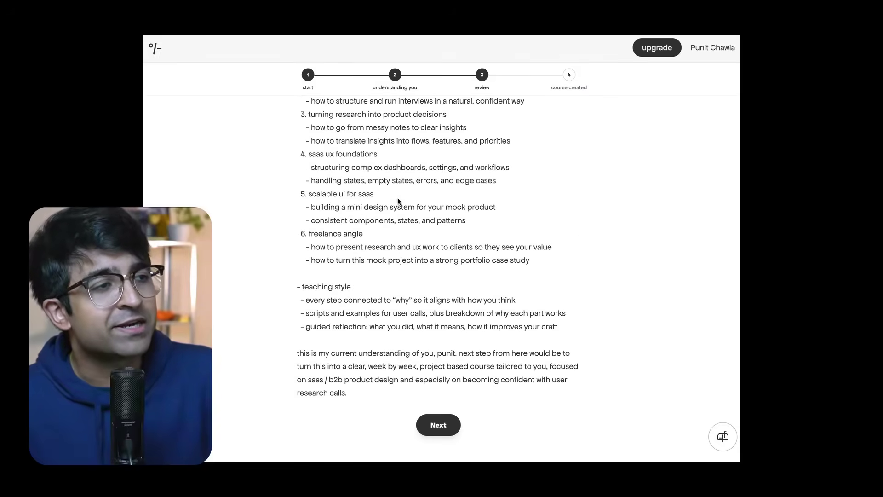
Step: Create the SaaS course topics and start generating Topic 01's lesson script
click(439, 425)
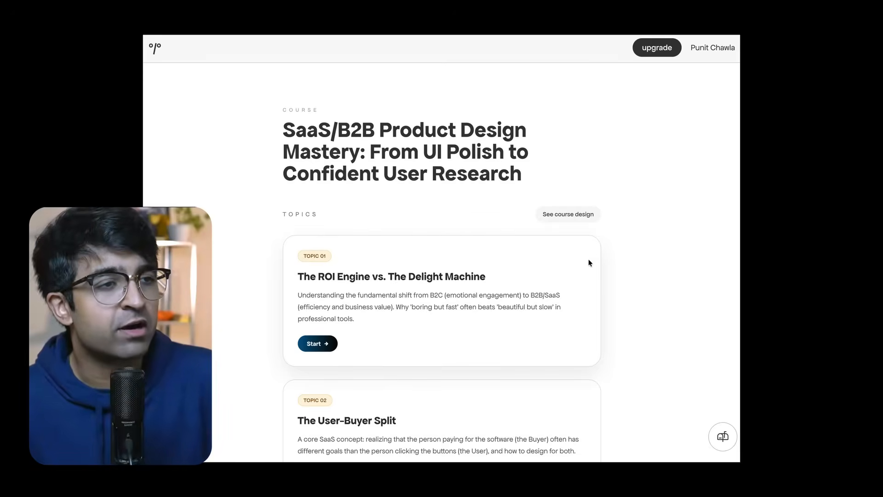
scroll(589, 261, down, 2)
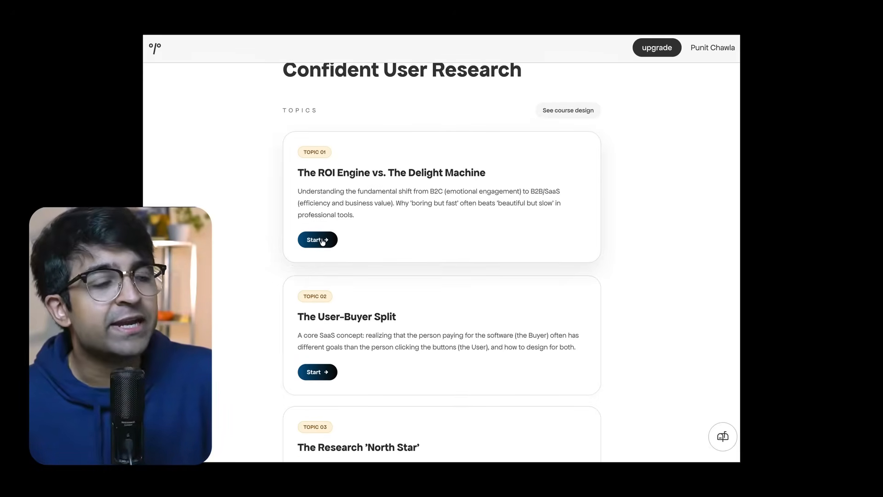
click(430, 238)
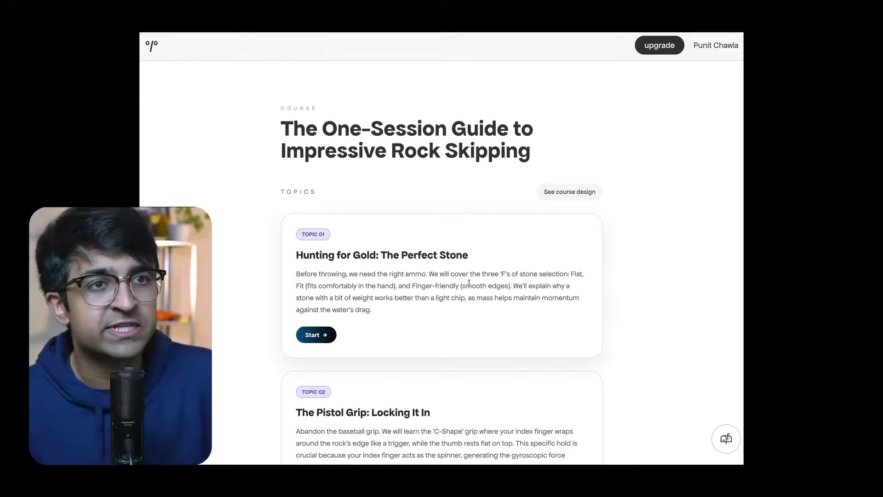
scroll(447, 197, down, 1)
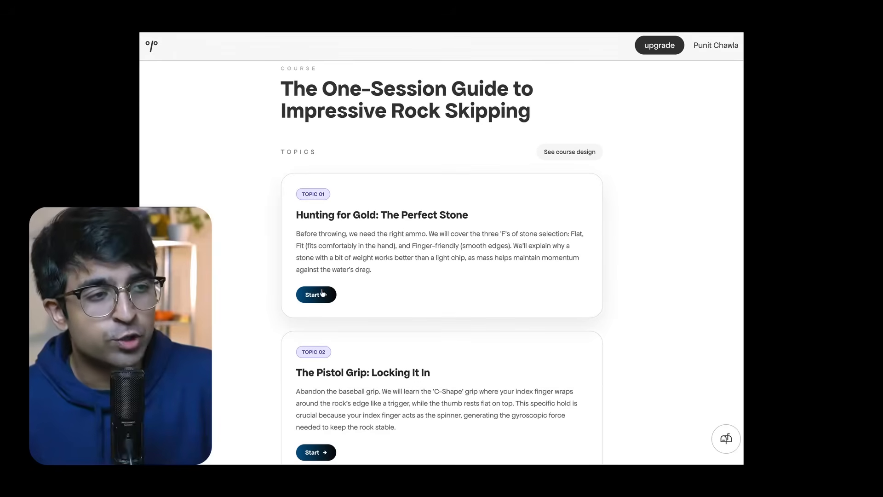
Step: Review the course design summary, then start the first rock-skipping topic
click(566, 152)
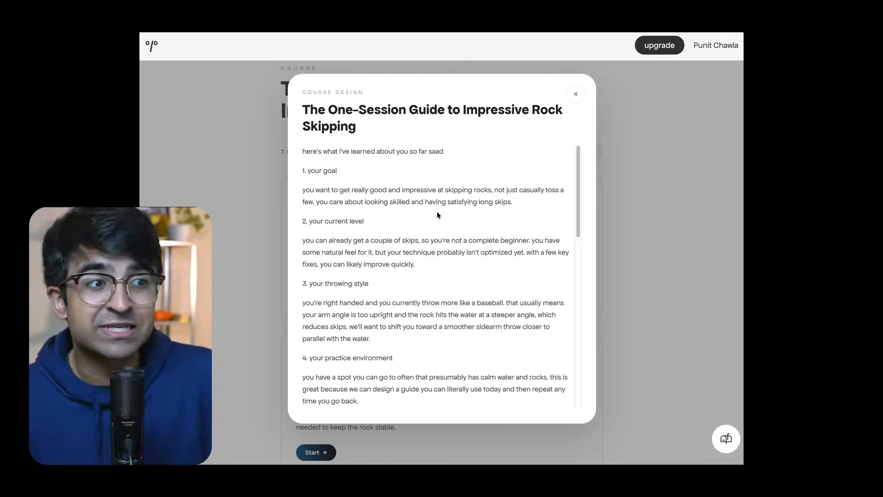
scroll(436, 211, down, 2)
scroll(437, 211, down, 3)
scroll(437, 212, down, 2)
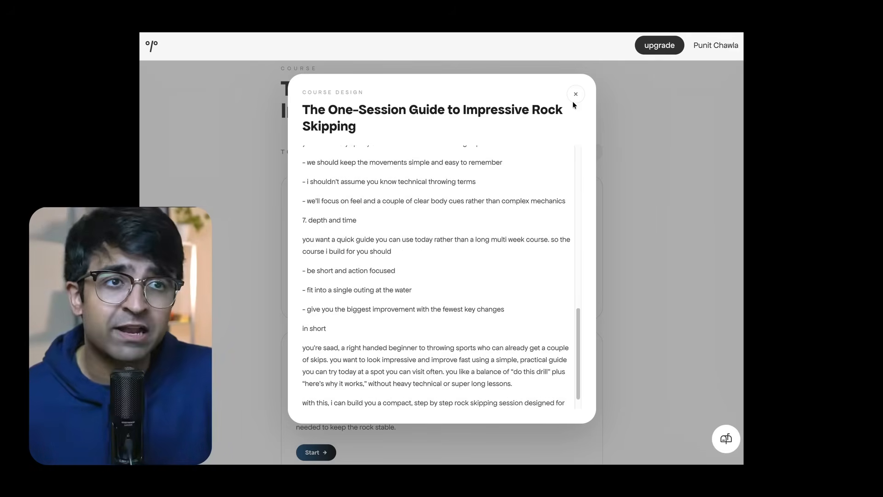
click(576, 94)
click(318, 295)
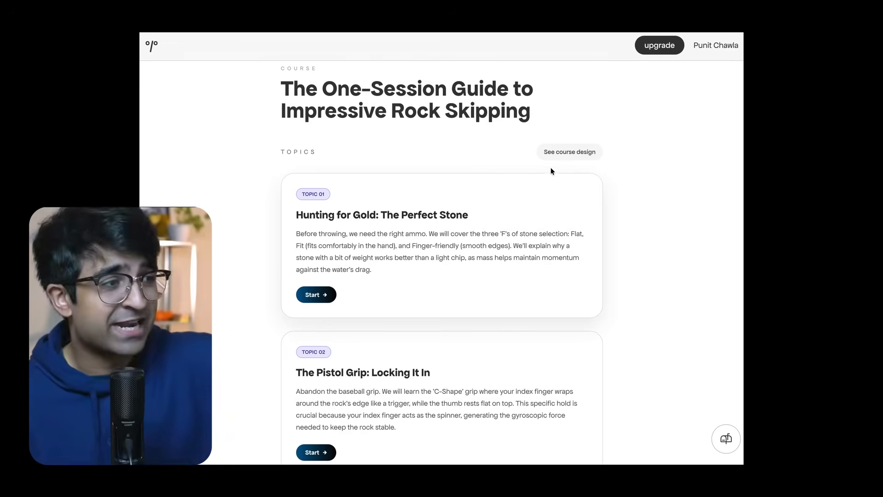
Step: Check the summary again and start Topic 01, Hunting for Gold: The Perfect Stone
click(569, 151)
scroll(437, 211, down, 5)
scroll(437, 211, down, 5)
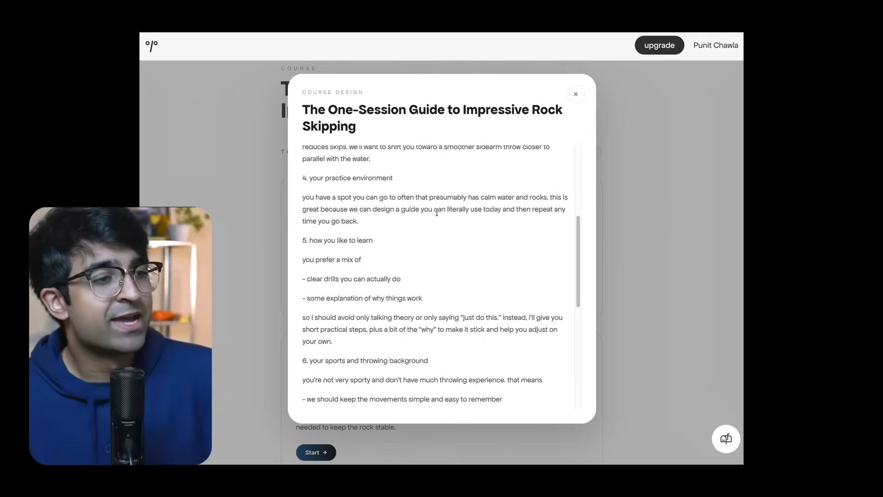
scroll(437, 212, down, 5)
scroll(437, 213, down, 4)
click(576, 95)
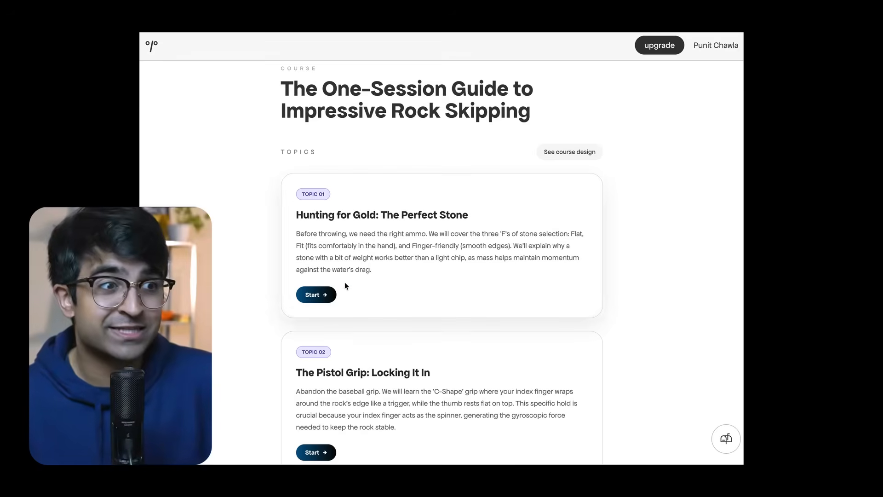
click(318, 296)
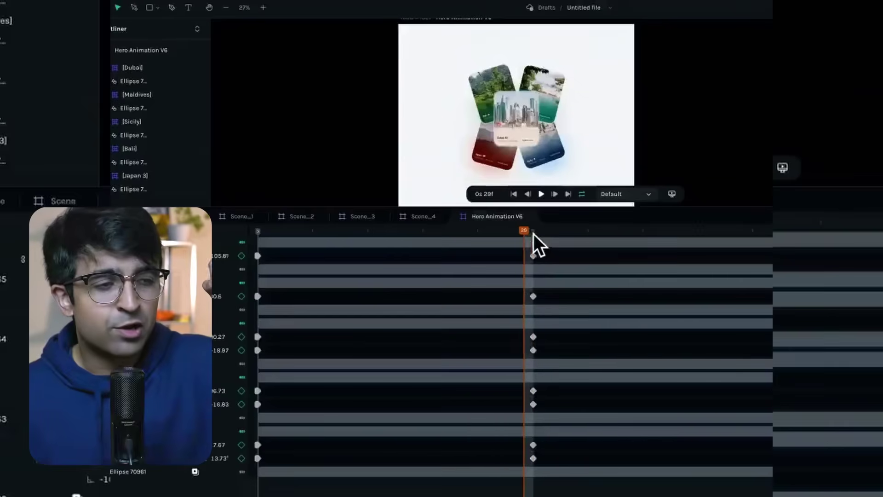
Step: Scrub the card animation and raise the spring curve's friction
drag(531, 232, 535, 235)
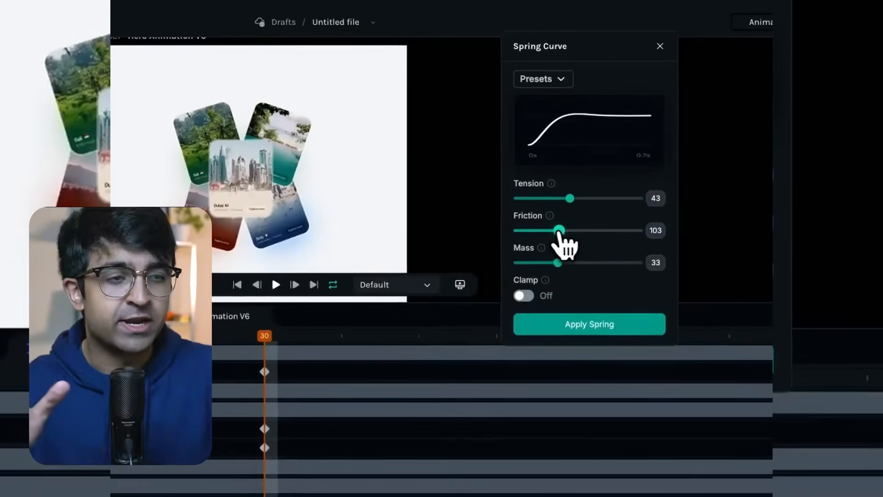
drag(599, 230, 602, 230)
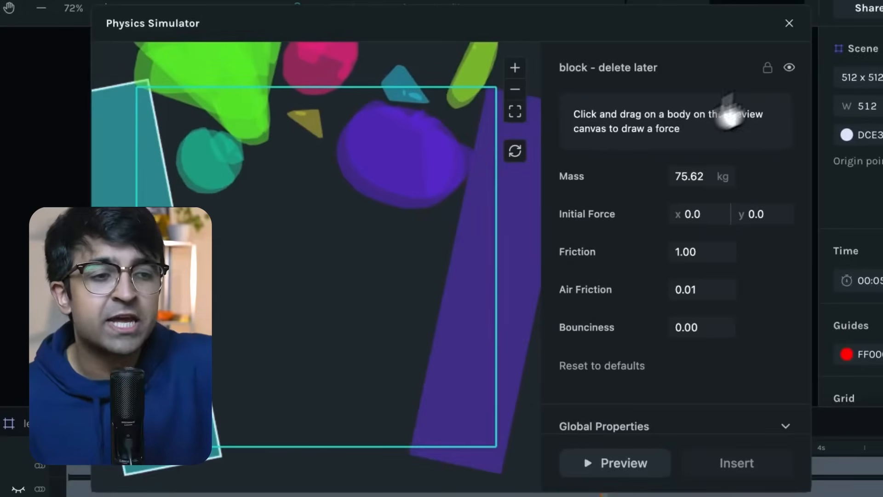
Step: Make the block static, set the top edge boundary, and give the pumpkin a downward force and mass
click(767, 67)
click(678, 362)
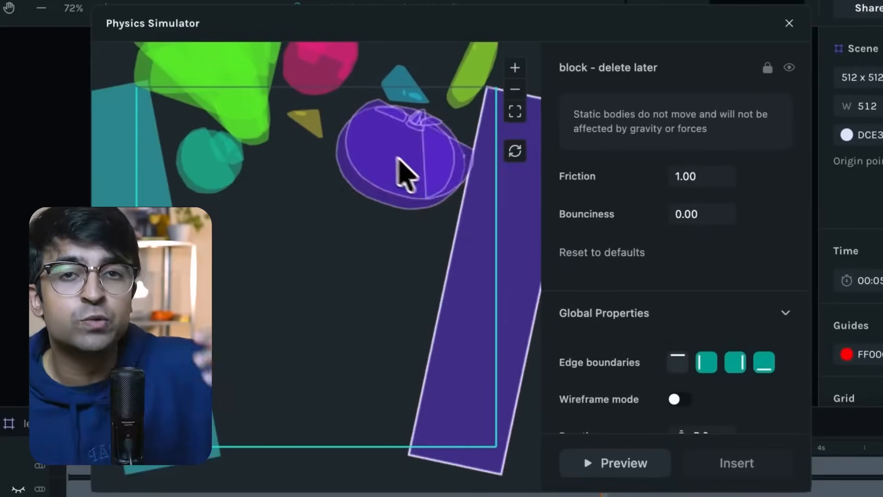
drag(400, 166, 384, 241)
click(701, 346)
text(11.33)
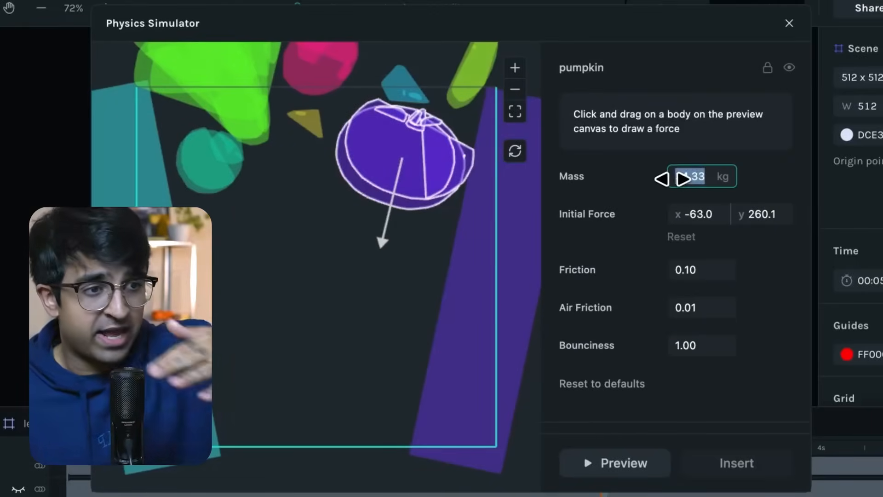
text(45)
Step: Add initial forces to the mushrooms, zucchini and tomato
drag(400, 79, 425, 135)
drag(477, 69, 411, 93)
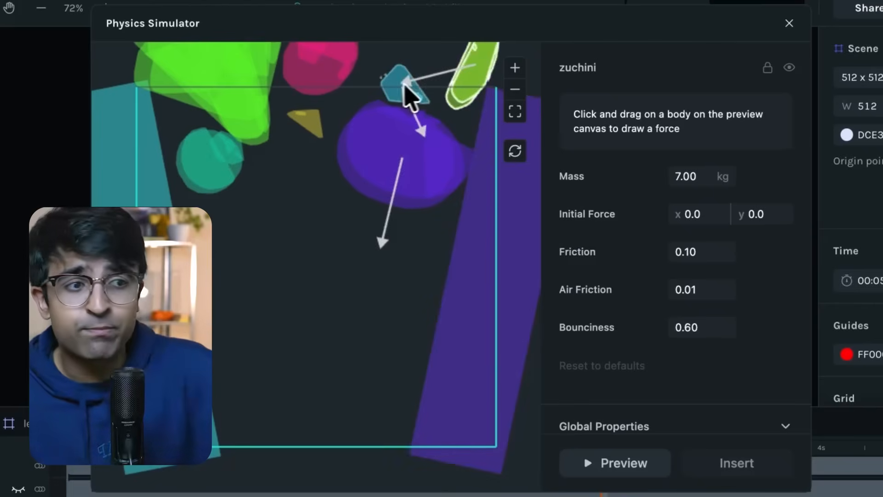
drag(321, 65, 360, 110)
drag(304, 121, 321, 186)
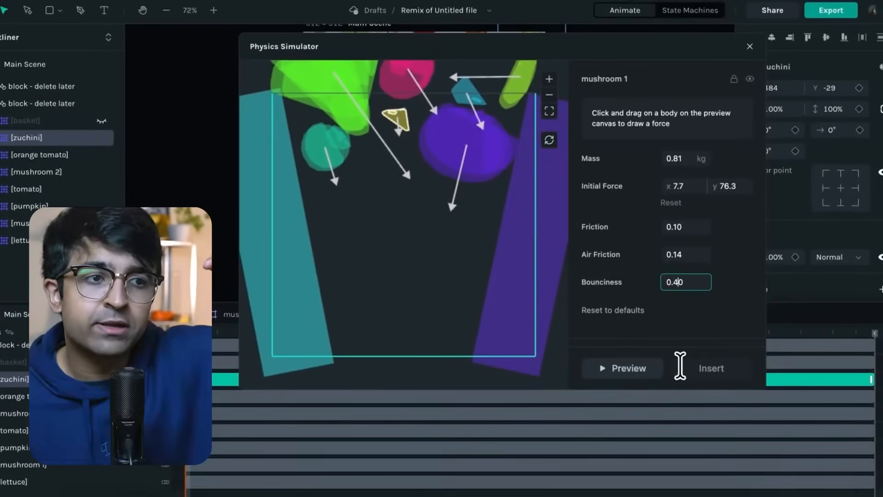
Step: Preview the vegetables' simulated fall and insert it into the animation
click(630, 368)
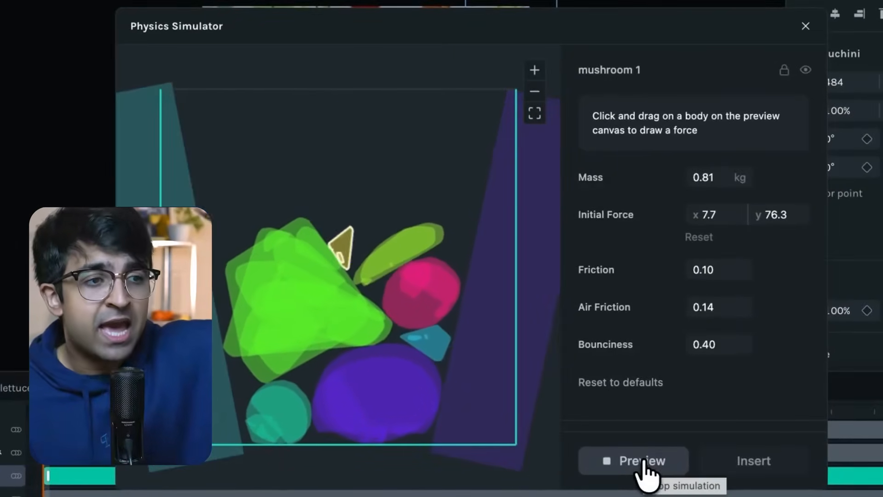
click(642, 460)
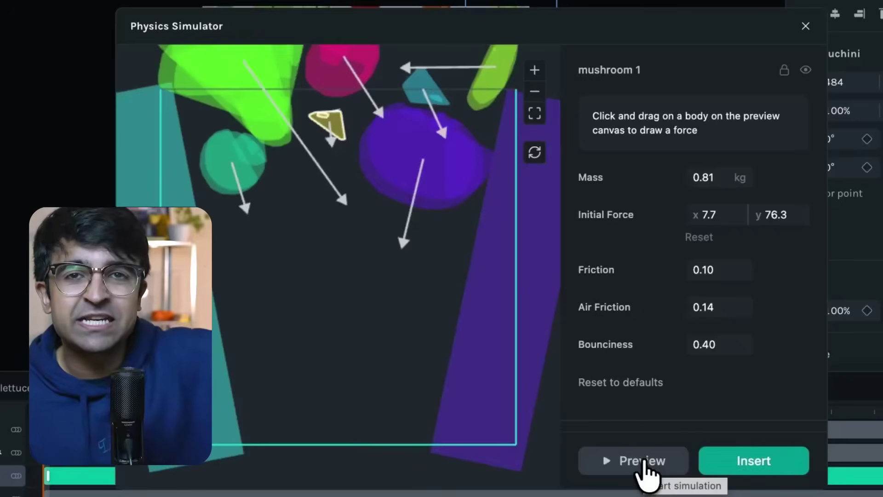
click(749, 473)
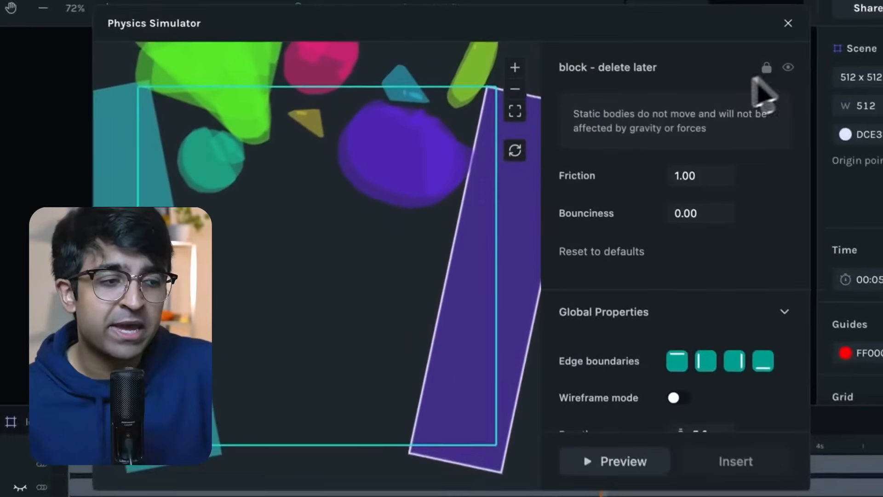
Step: Redo the setup: static block, forces on the pumpkin, mushroom and zucchini, tomato selected
click(767, 67)
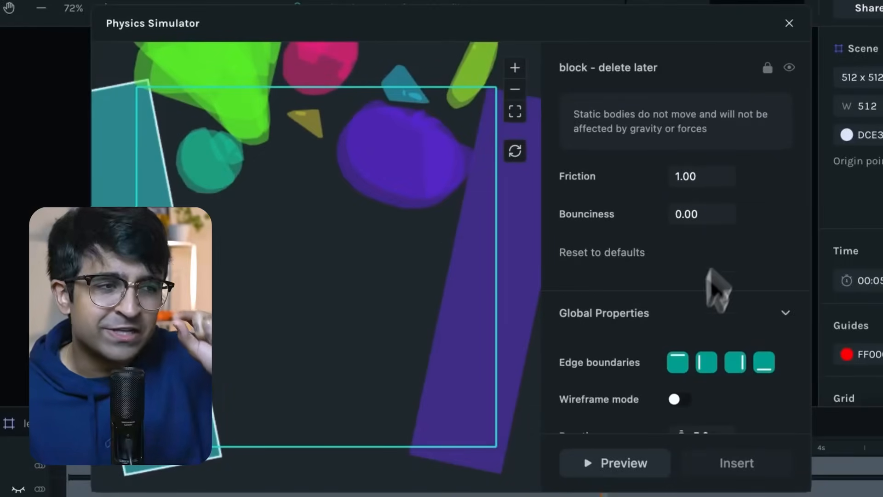
click(389, 150)
drag(401, 159, 383, 245)
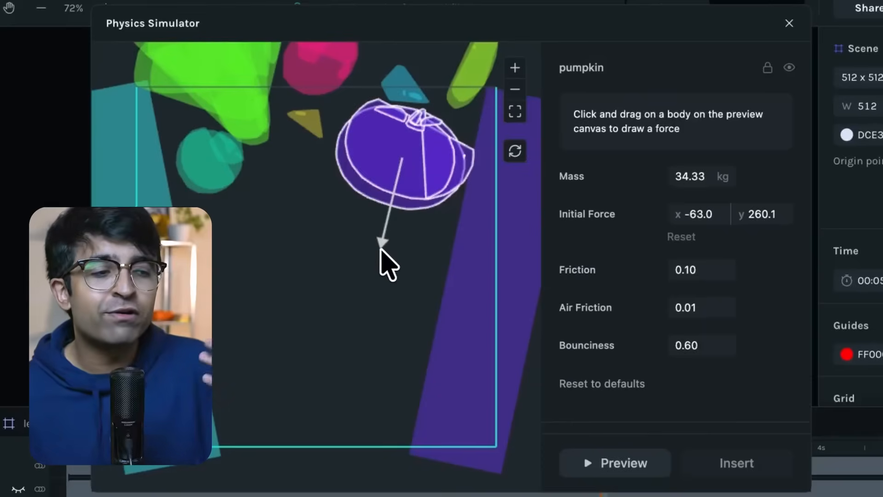
click(404, 82)
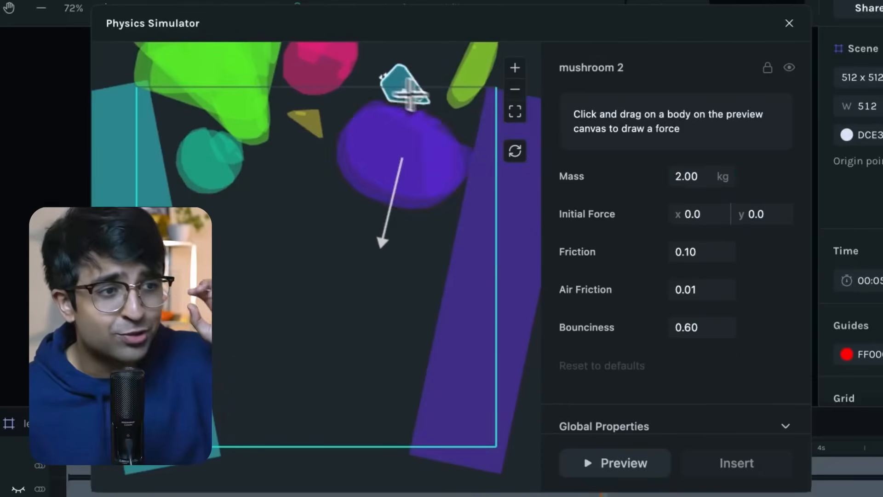
drag(403, 83, 423, 137)
drag(476, 68, 404, 82)
click(322, 72)
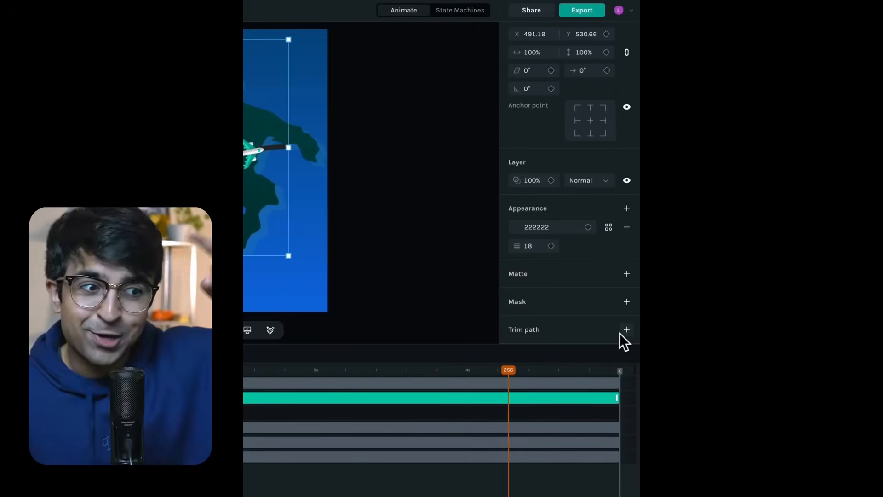
Step: Add a Trim path to the flight line with keyframes on Trim start and Trim end
click(624, 333)
click(550, 297)
click(607, 296)
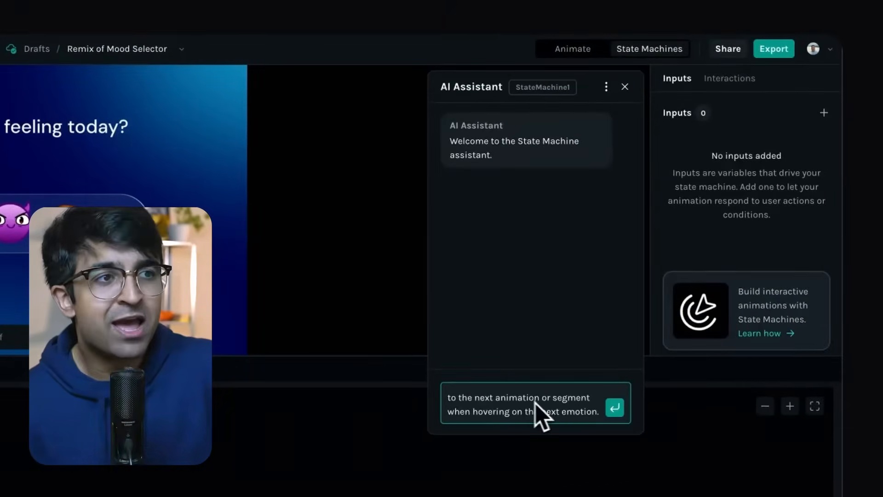
Step: Send the five-emotion hover-switching request to the State Machines AI Assistant
click(615, 408)
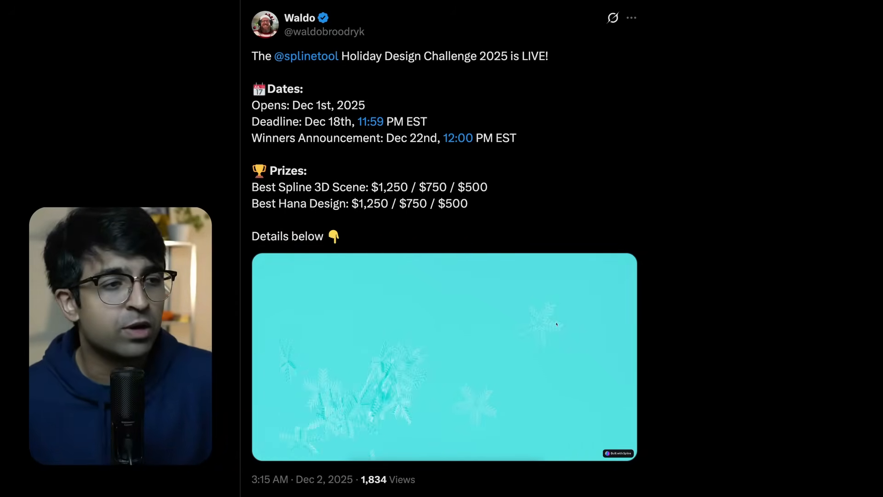
Step: Orbit the embedded Spline snowflake scene to a new viewing angle
mouse_move(450, 324)
mouse_down()
mouse_move(375, 298)
mouse_move(433, 330)
mouse_up()
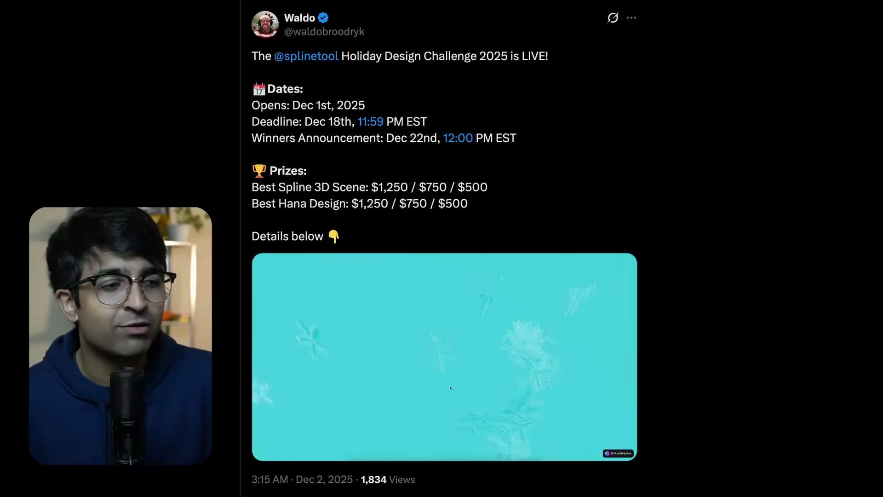